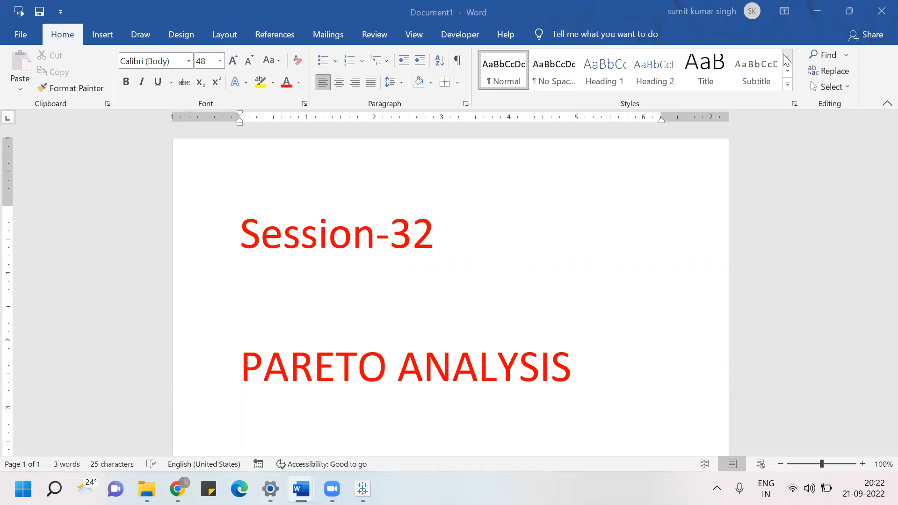
# Switch to Tableau, connect to the Sample - Superstore Excel workbook and add the Orders table to the data source.
pyautogui.press('super+Tab')
pyautogui.click(785, 59)
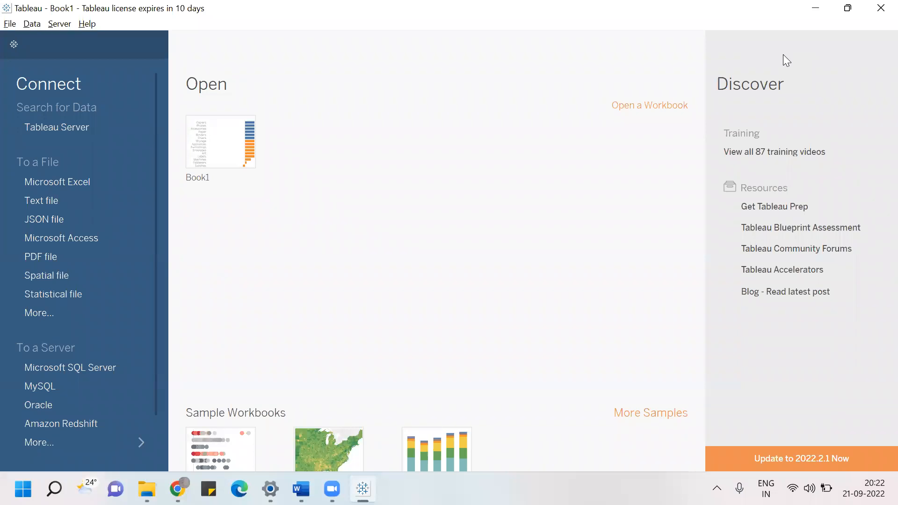
pyautogui.click(80, 180)
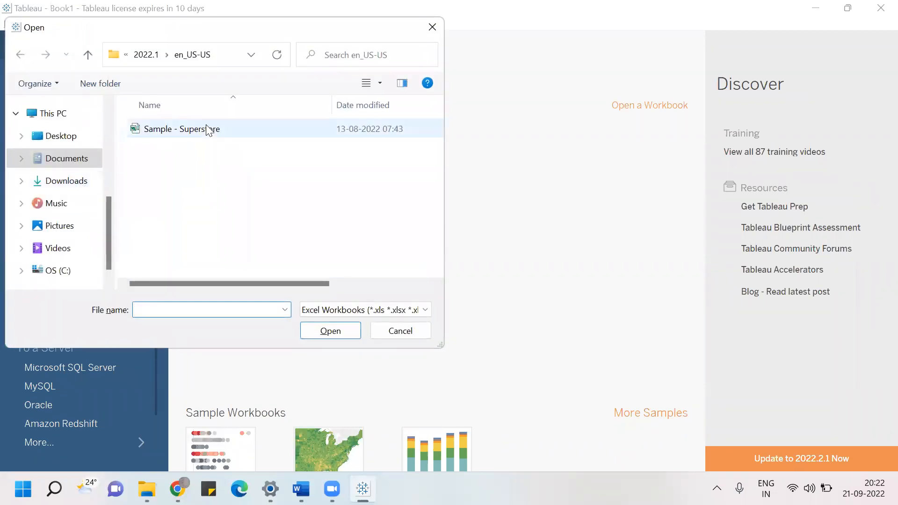
pyautogui.doubleClick(206, 129)
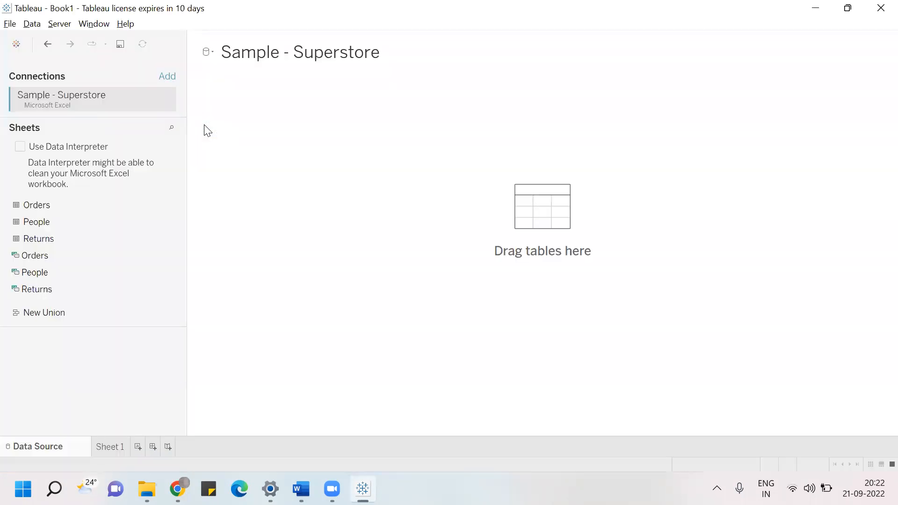
pyautogui.moveTo(50, 206); pyautogui.dragTo(522, 210)
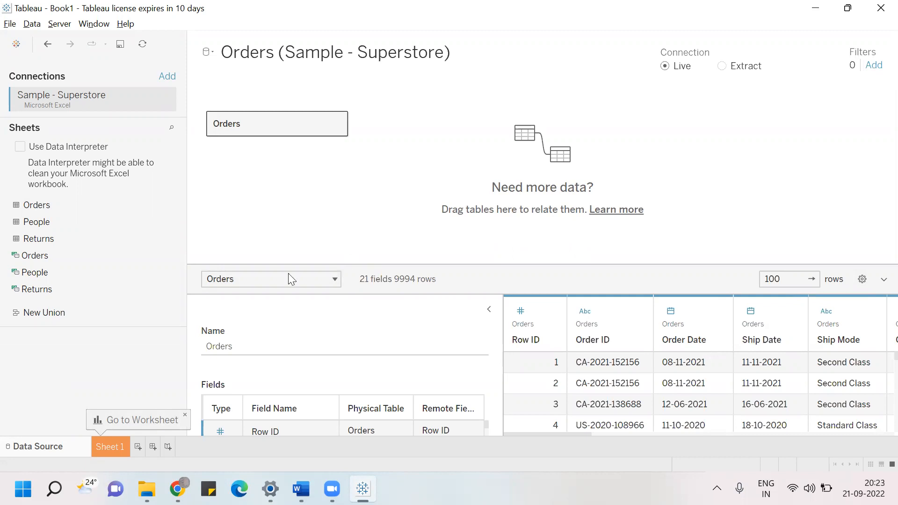
# Go to Sheet 1 and rename the worksheet as Pareto Analysis.
pyautogui.click(99, 447)
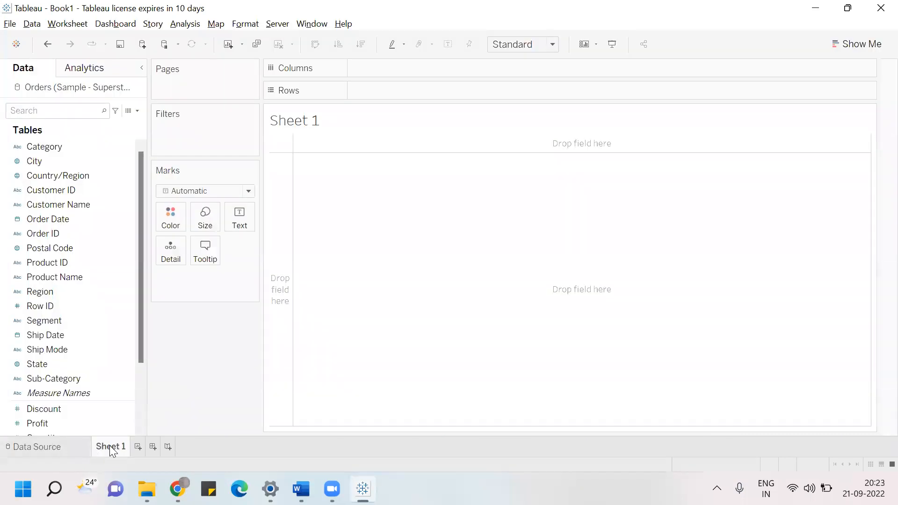
pyautogui.doubleClick(110, 447)
pyautogui.write('Pareto Anal')
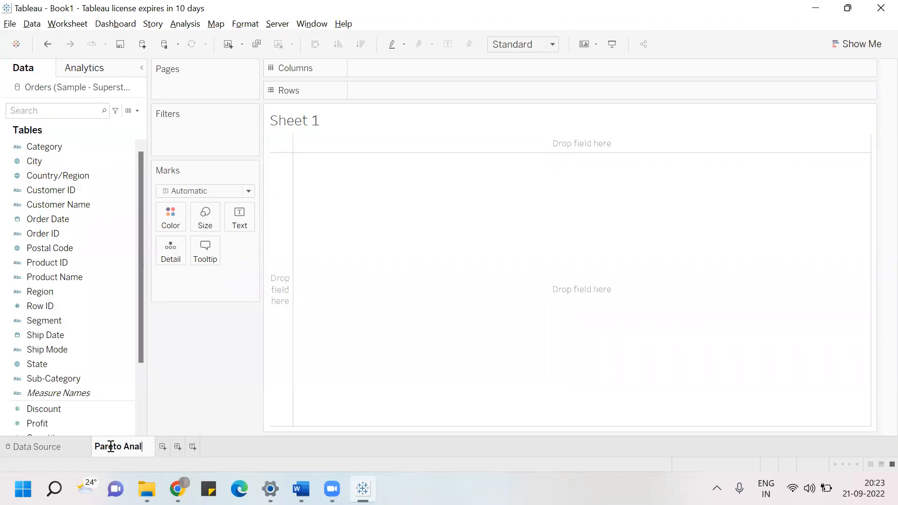
pyautogui.write('ysis')
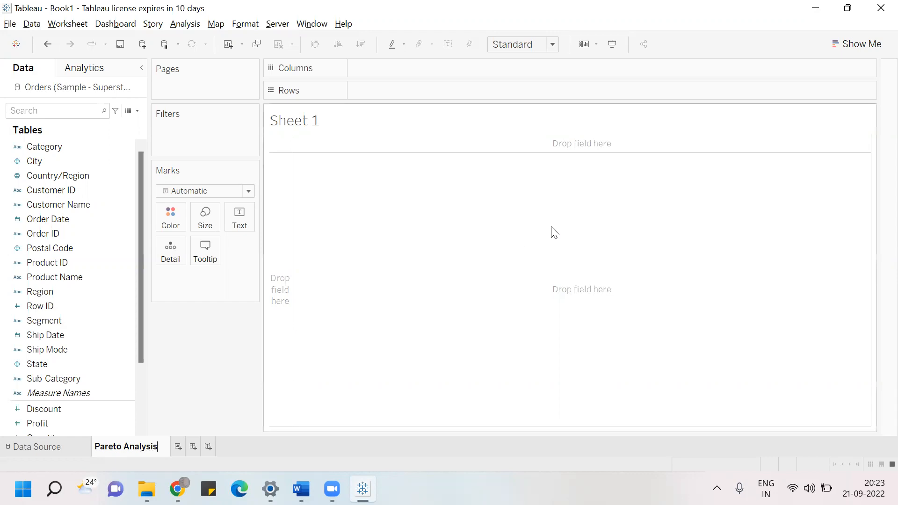
pyautogui.press('Return')
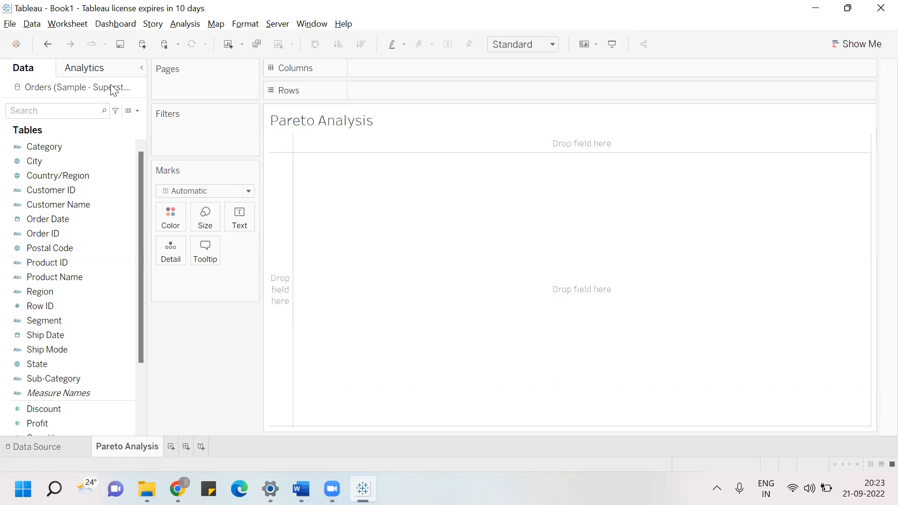
pyautogui.click(73, 28)
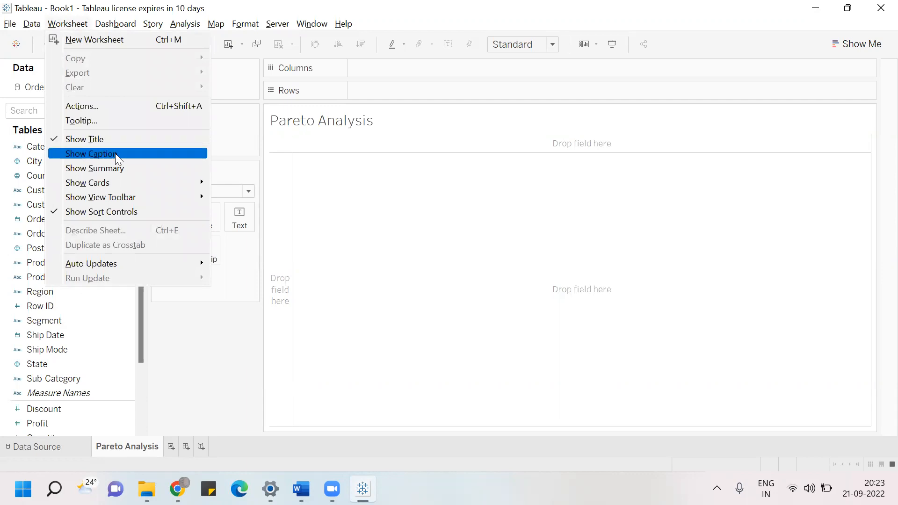
pyautogui.click(472, 150)
pyautogui.click(353, 126)
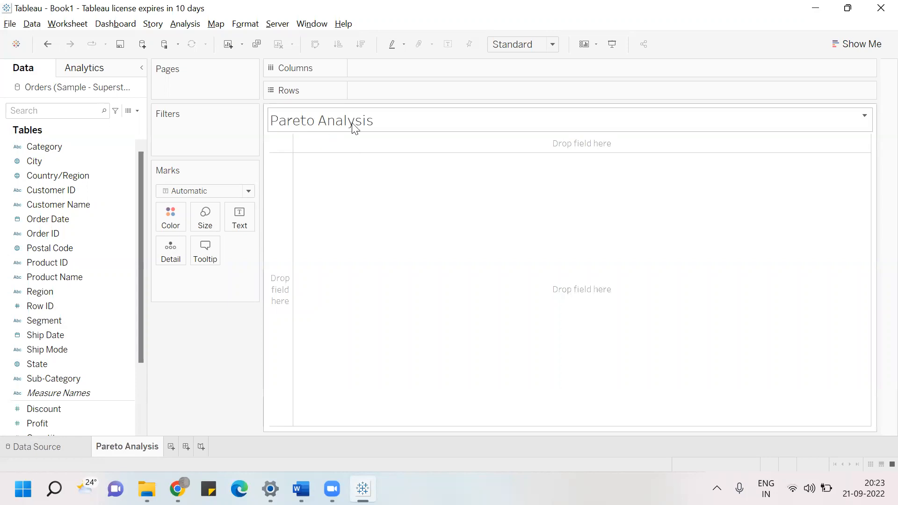
pyautogui.click(865, 116)
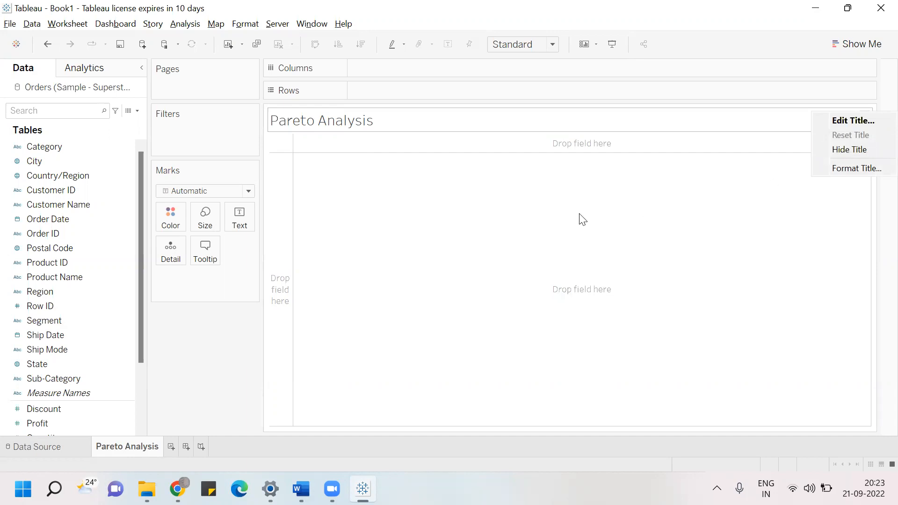
pyautogui.click(523, 235)
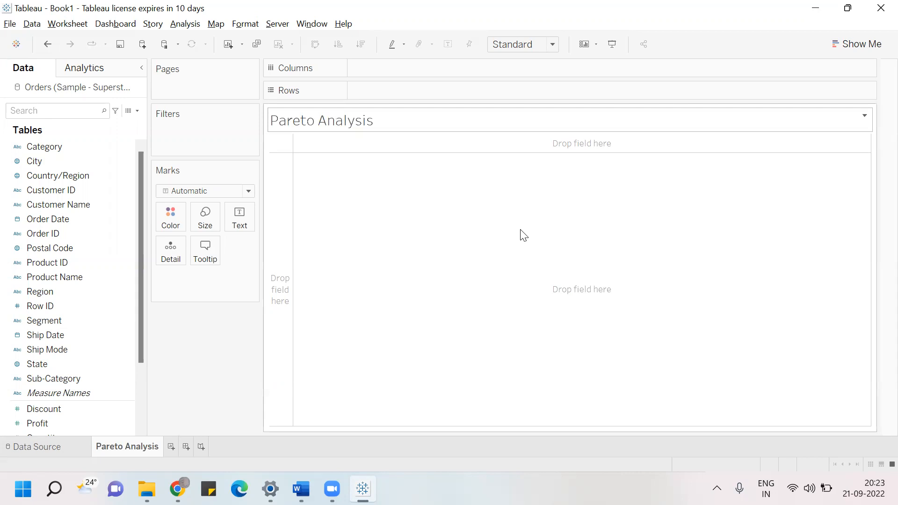
# Build a bar chart with the sum of Sales on Rows and Sub-Category on Columns.
pyautogui.moveTo(140, 343); pyautogui.dragTo(137, 389)
pyautogui.moveTo(70, 379)
pyautogui.mouseDown()
pyautogui.moveTo(391, 196)
pyautogui.moveTo(404, 67)
pyautogui.moveTo(407, 94)
pyautogui.mouseUp()
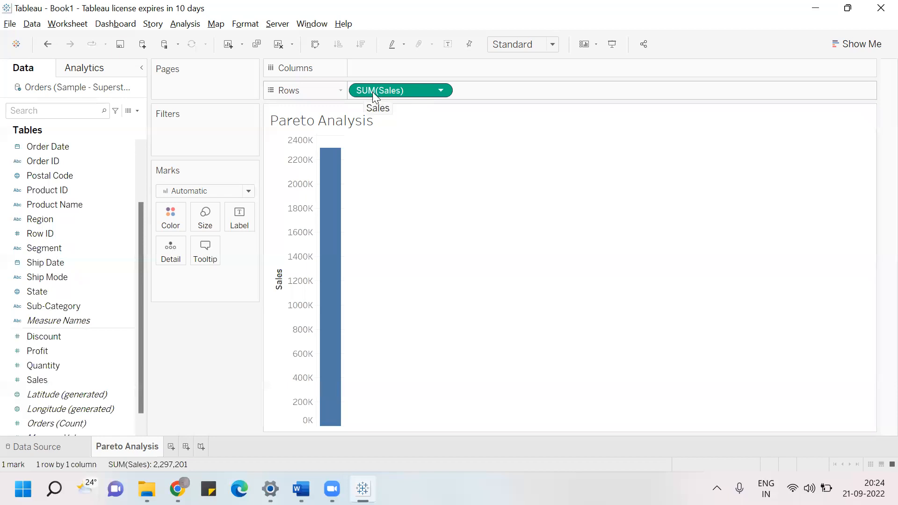
pyautogui.click(440, 91)
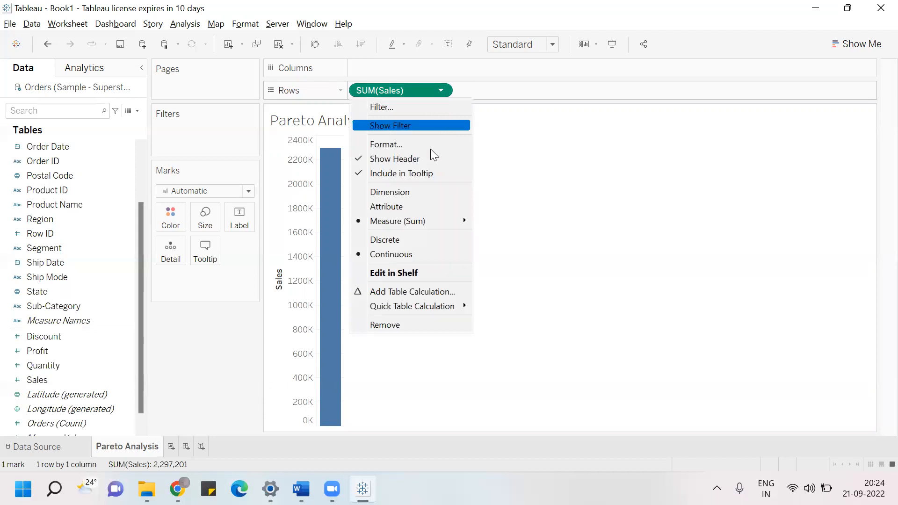
pyautogui.moveTo(437, 221)
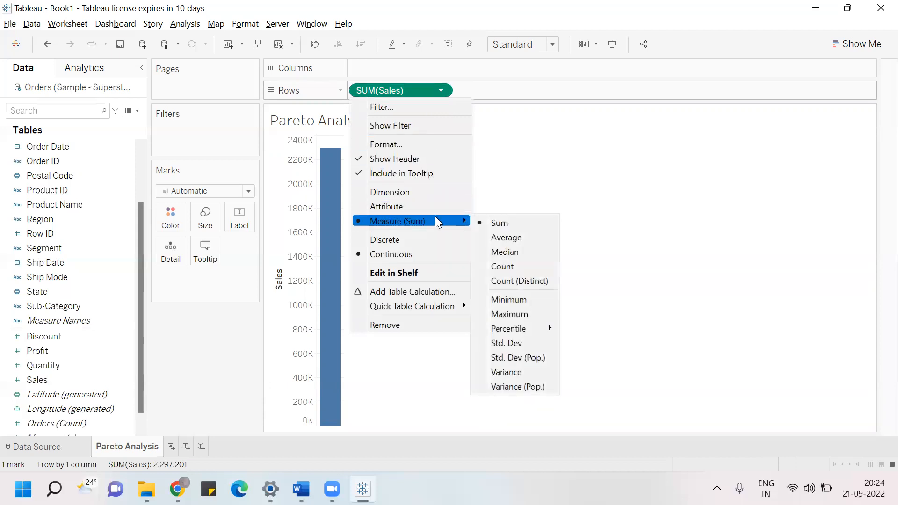
pyautogui.click(538, 174)
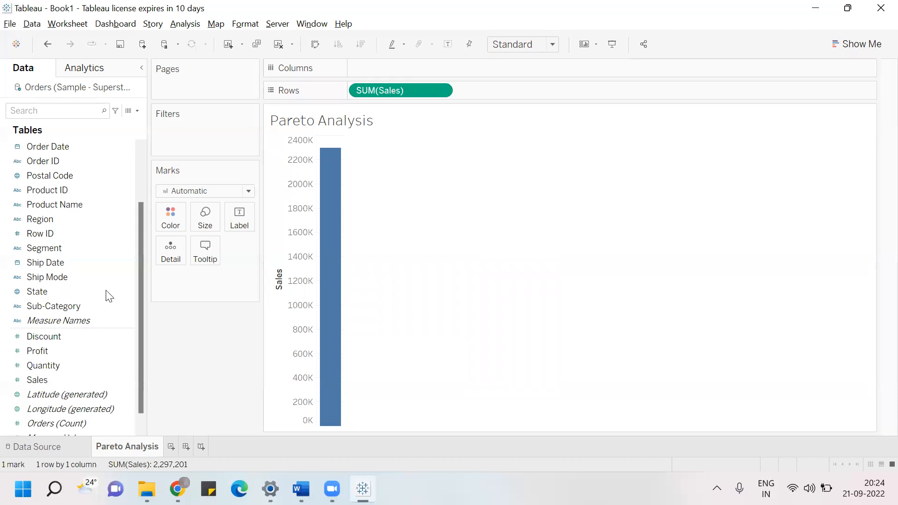
pyautogui.click(85, 305)
pyautogui.moveTo(85, 305); pyautogui.dragTo(414, 65)
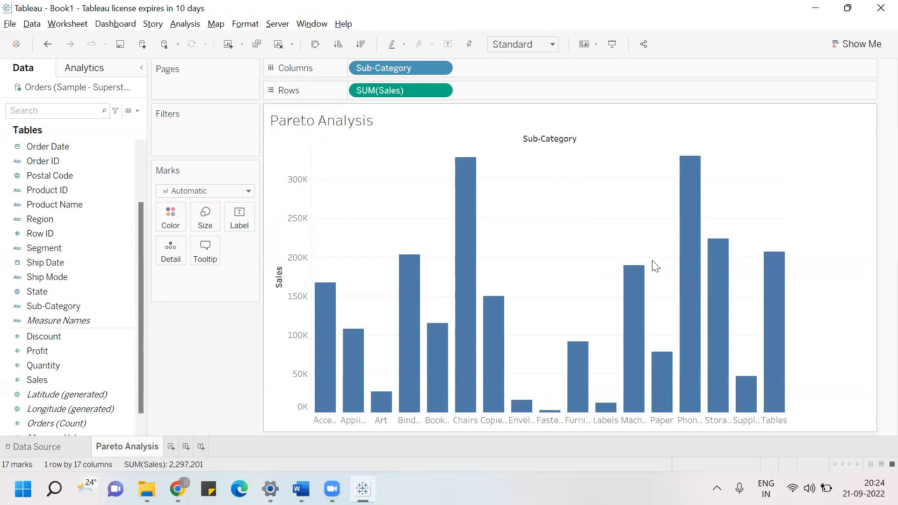
# Swap the chart's rows and columns, and swap them back.
pyautogui.click(315, 45)
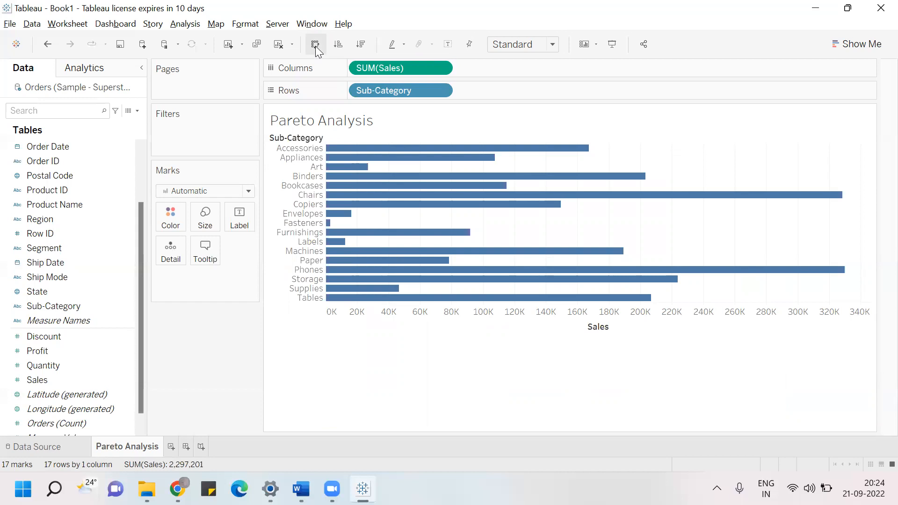
pyautogui.click(315, 45)
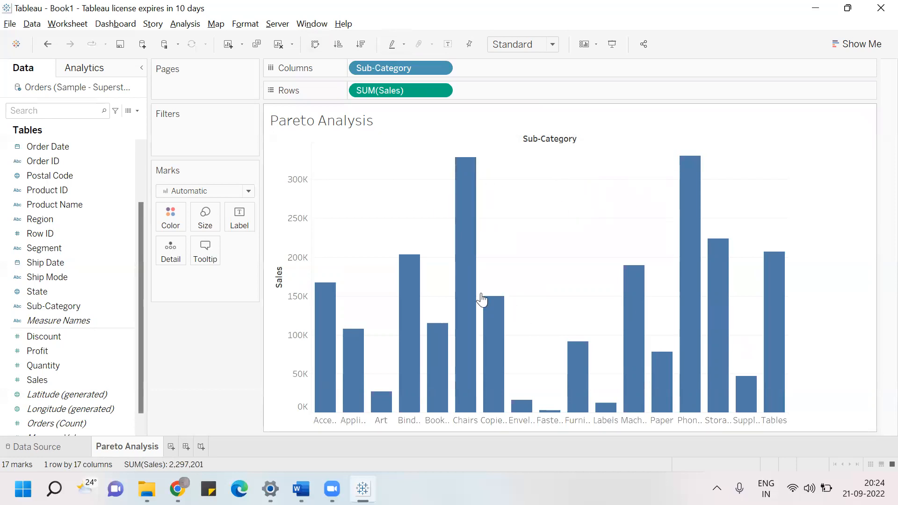
# Add Sales a second time to Rows, after the existing Sales measure, and show the second one as a Line.
pyautogui.moveTo(38, 380); pyautogui.dragTo(214, 269)
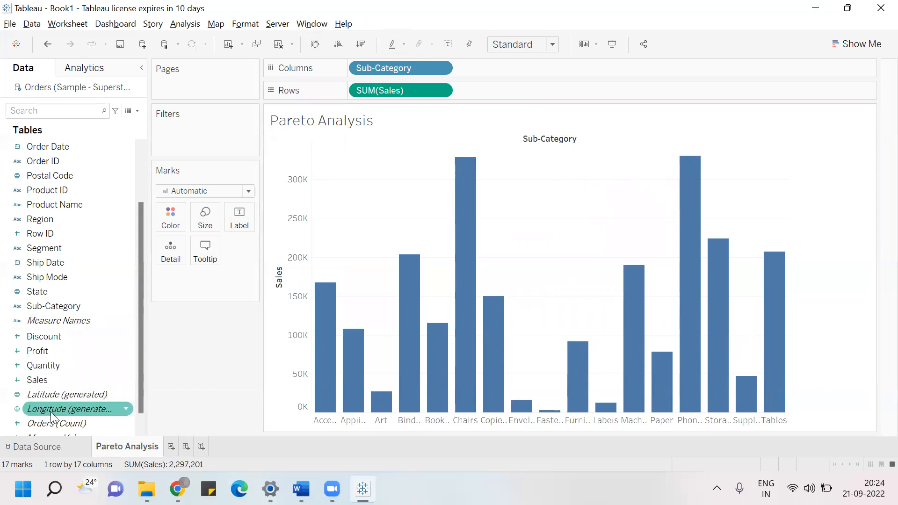
pyautogui.moveTo(46, 386)
pyautogui.mouseDown()
pyautogui.moveTo(486, 143)
pyautogui.moveTo(502, 111)
pyautogui.moveTo(496, 65)
pyautogui.moveTo(495, 100)
pyautogui.mouseUp()
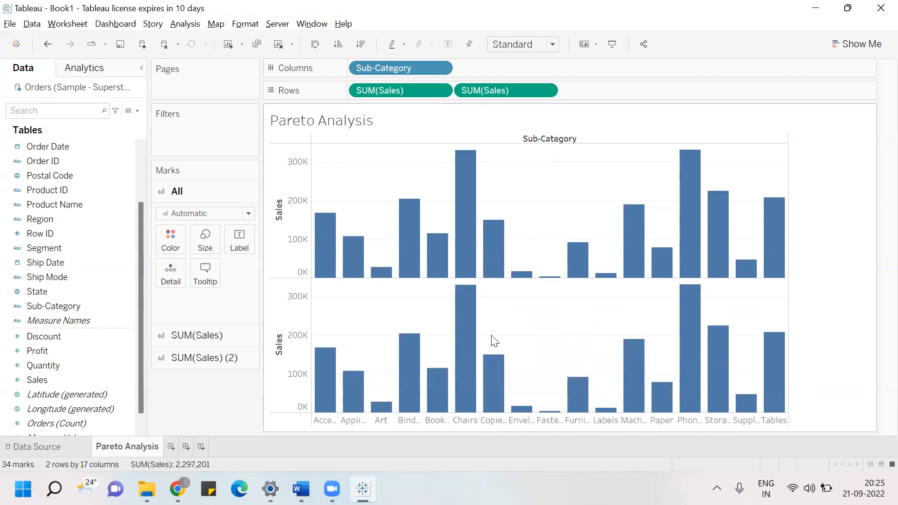
pyautogui.click(216, 359)
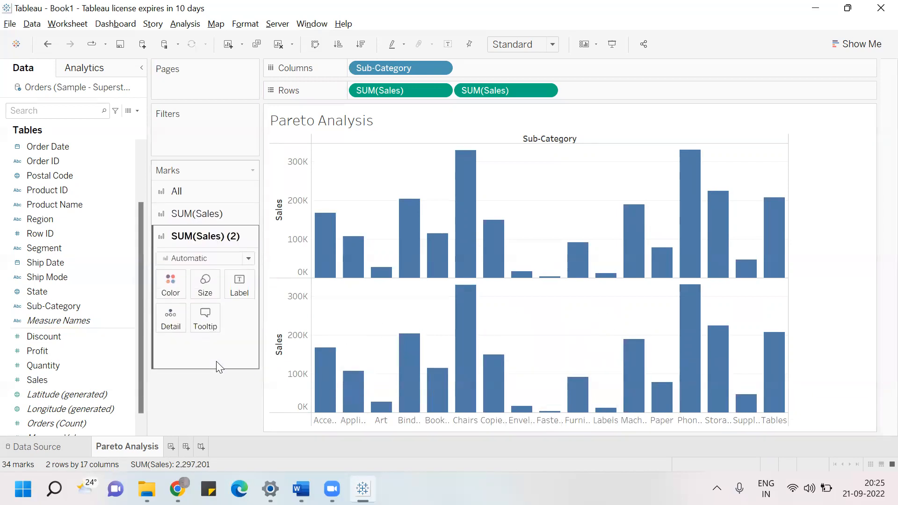
pyautogui.click(247, 259)
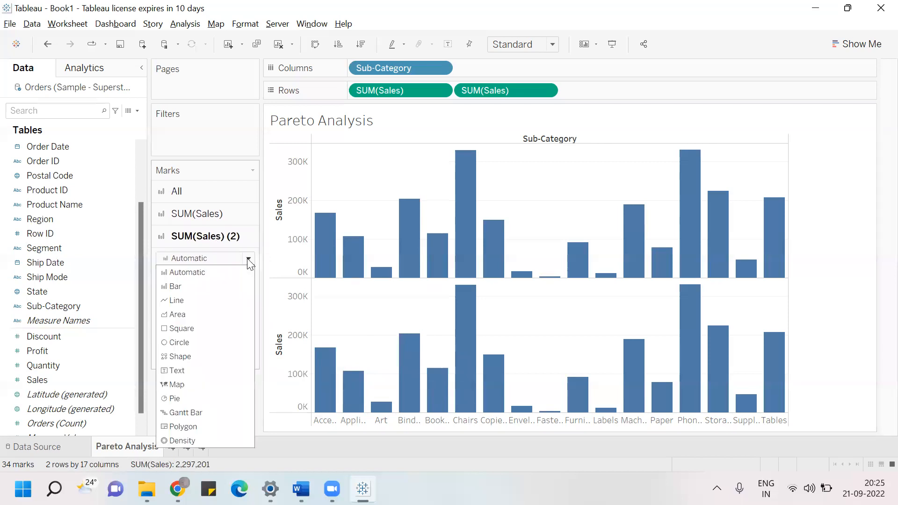
pyautogui.click(212, 299)
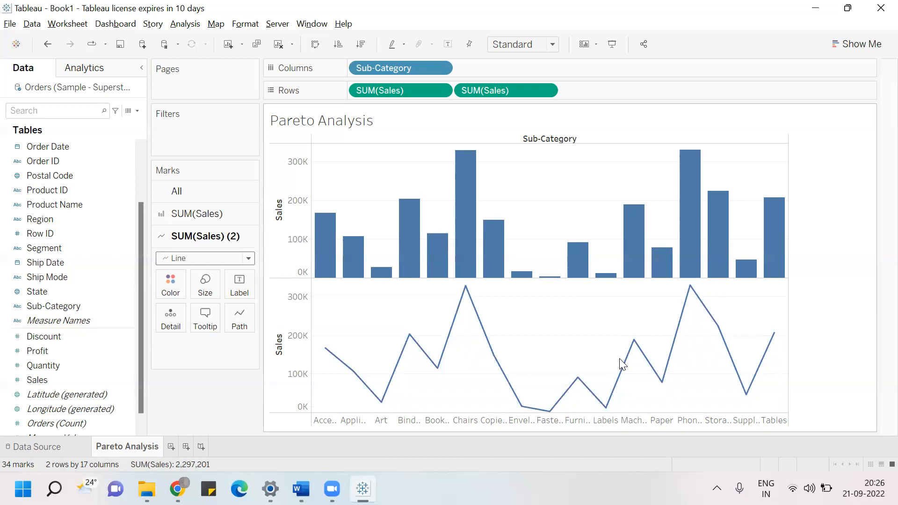
# Combine the two Sales measures into a dual-axis chart, with the second Sales measure on the opposite axis.
pyautogui.moveTo(725, 276)
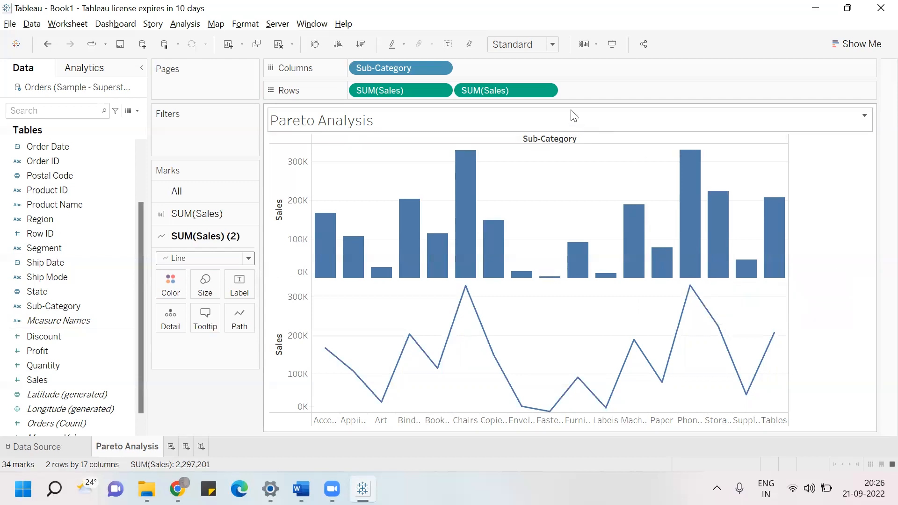
pyautogui.click(548, 91)
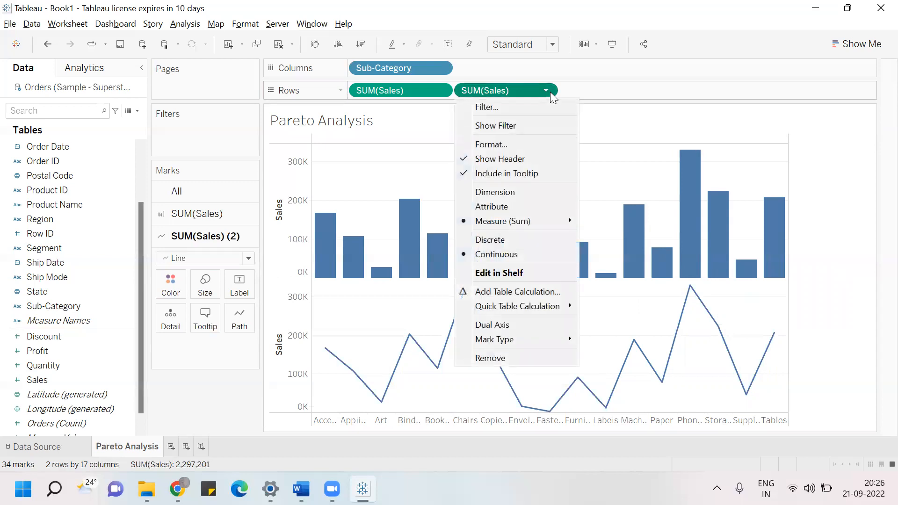
pyautogui.click(822, 139)
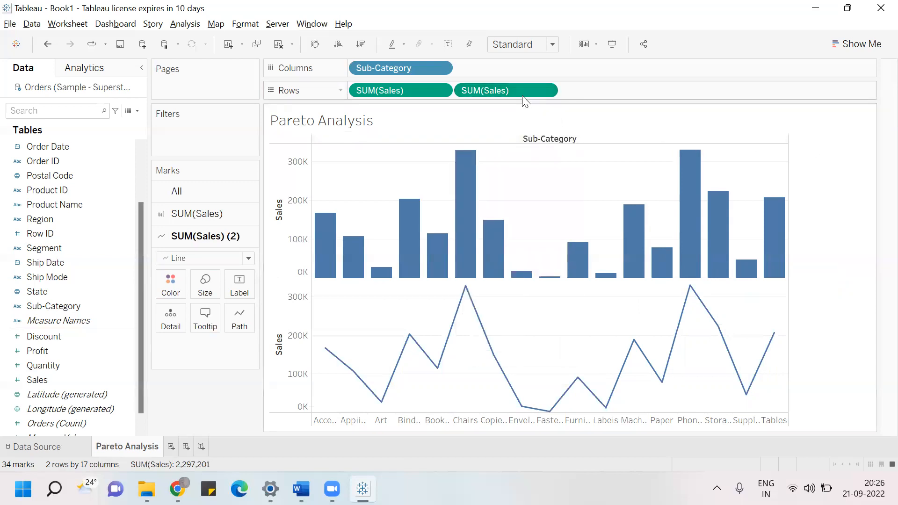
pyautogui.moveTo(520, 90); pyautogui.dragTo(783, 159)
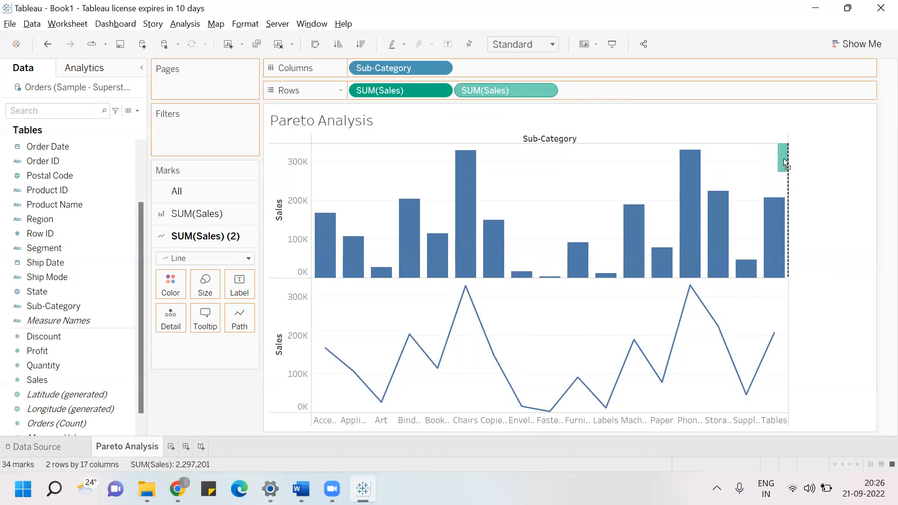
pyautogui.moveTo(785, 164); pyautogui.dragTo(785, 165)
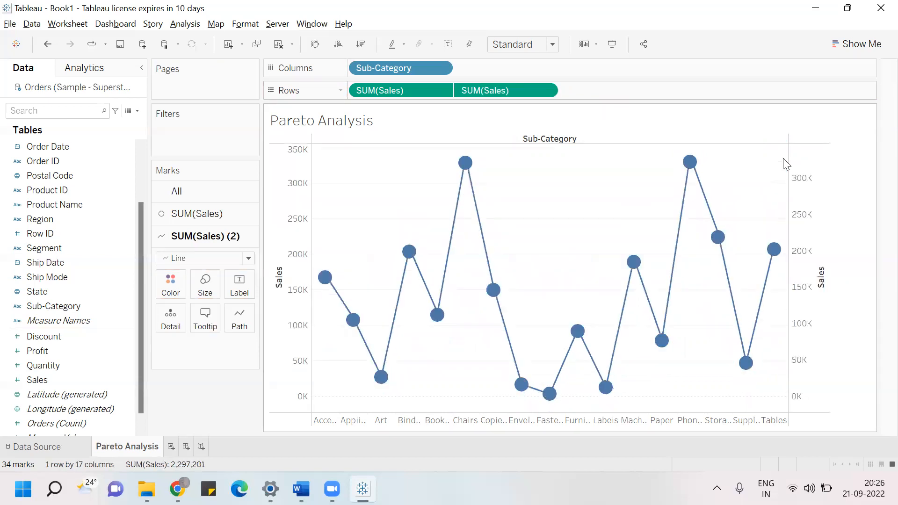
pyautogui.click(546, 90)
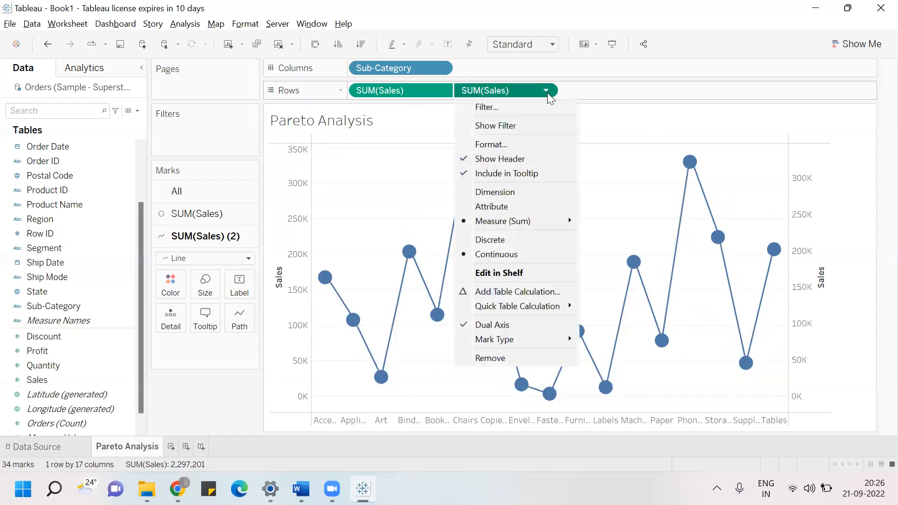
pyautogui.click(738, 129)
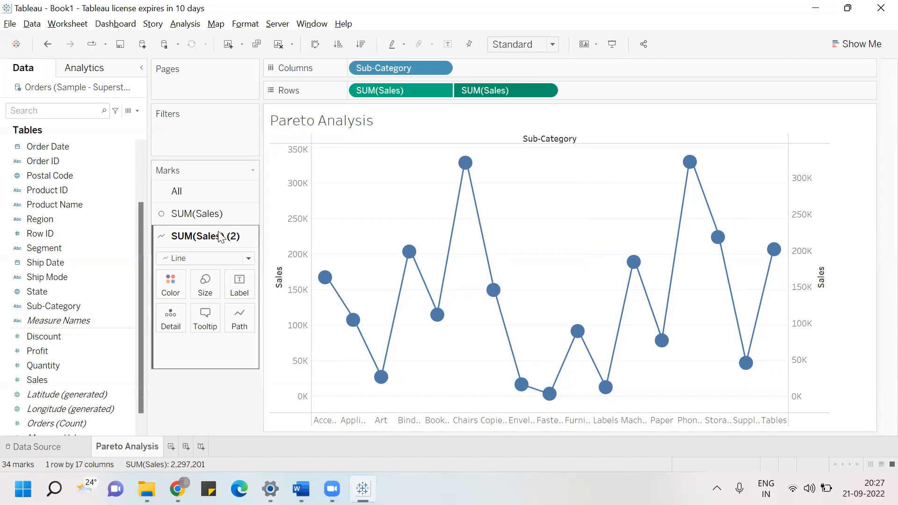
# Set the mark type of the first Sales measure to Bar.
pyautogui.click(193, 213)
pyautogui.click(251, 236)
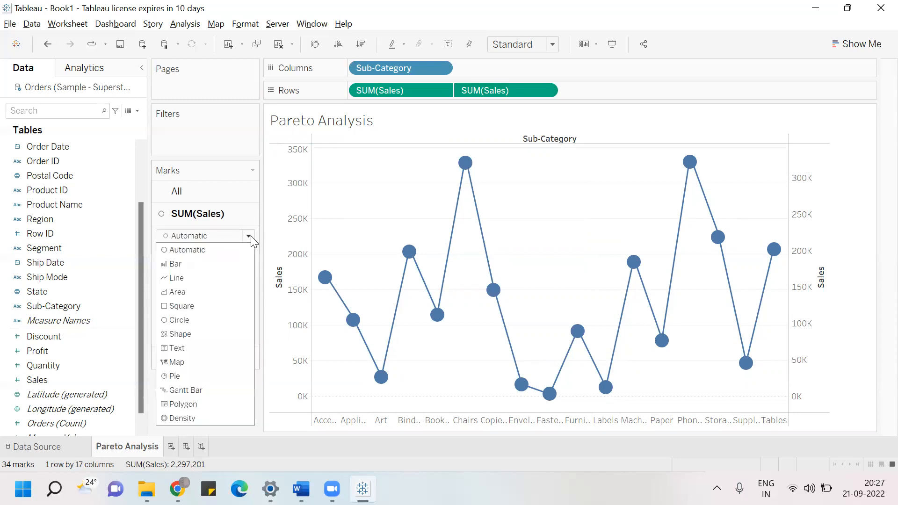
pyautogui.click(204, 269)
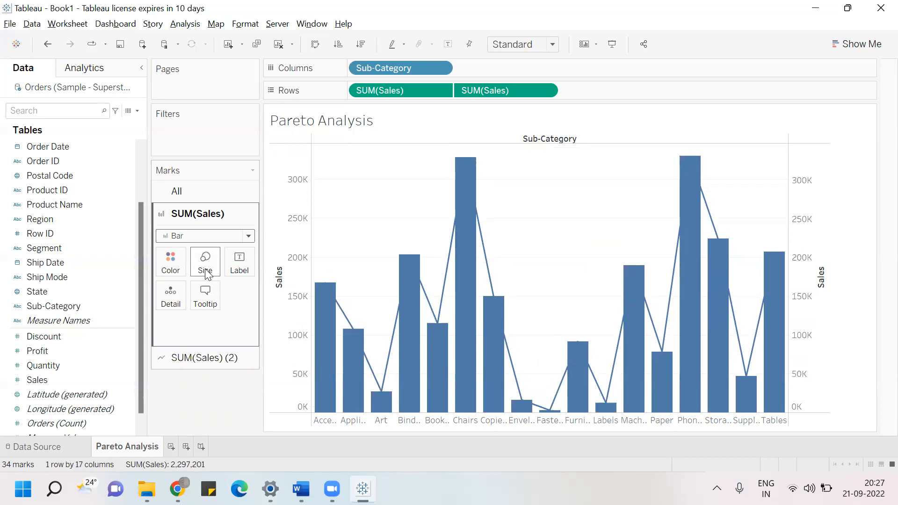
# Change the mark type of the second Sales measure to Circle.
pyautogui.click(207, 358)
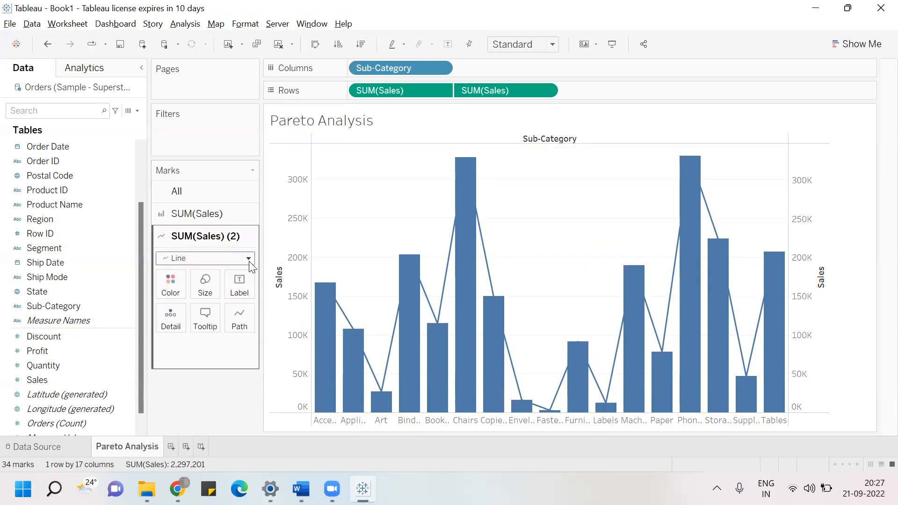
pyautogui.click(249, 260)
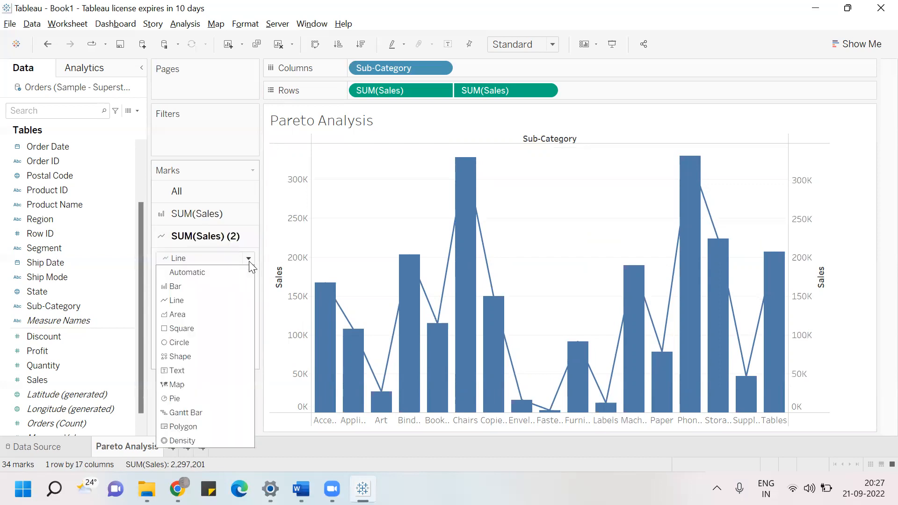
pyautogui.click(206, 343)
# Reduce the size of the first Sales measure's bars to slightly below the midpoint of the size range.
pyautogui.click(210, 216)
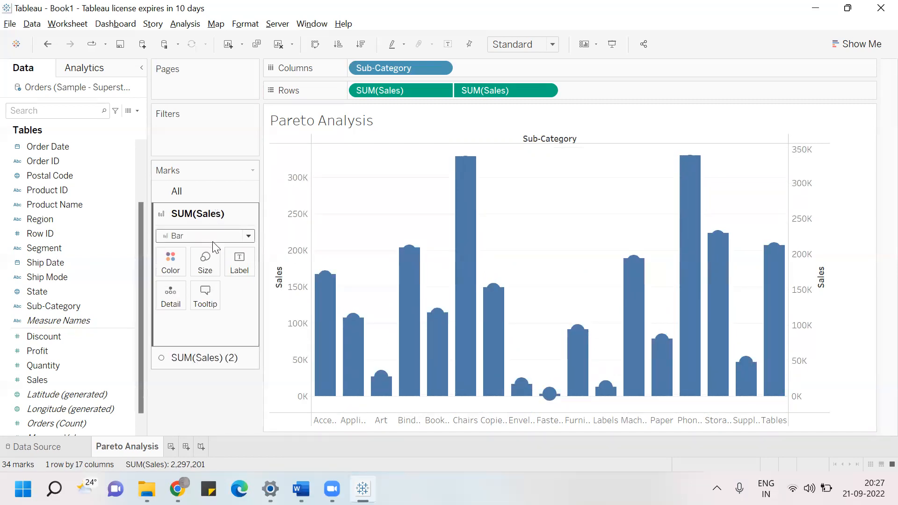
pyautogui.click(204, 265)
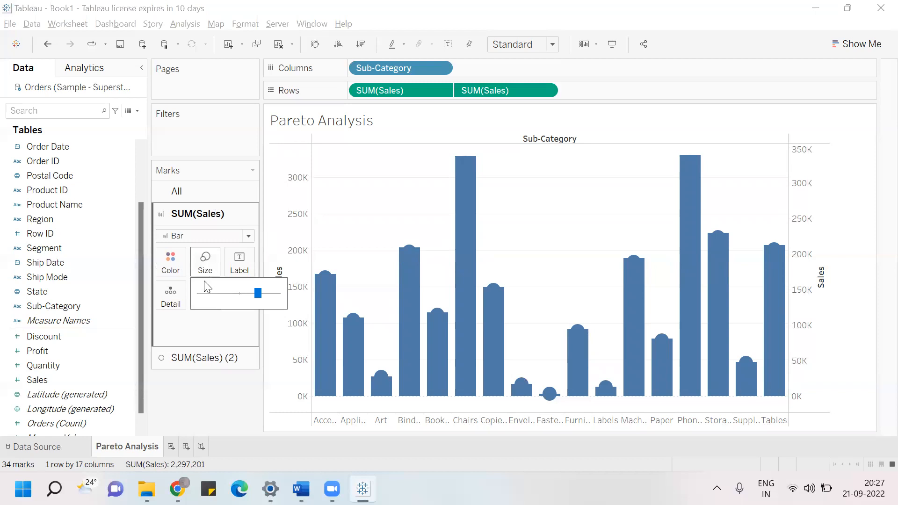
pyautogui.click(202, 293)
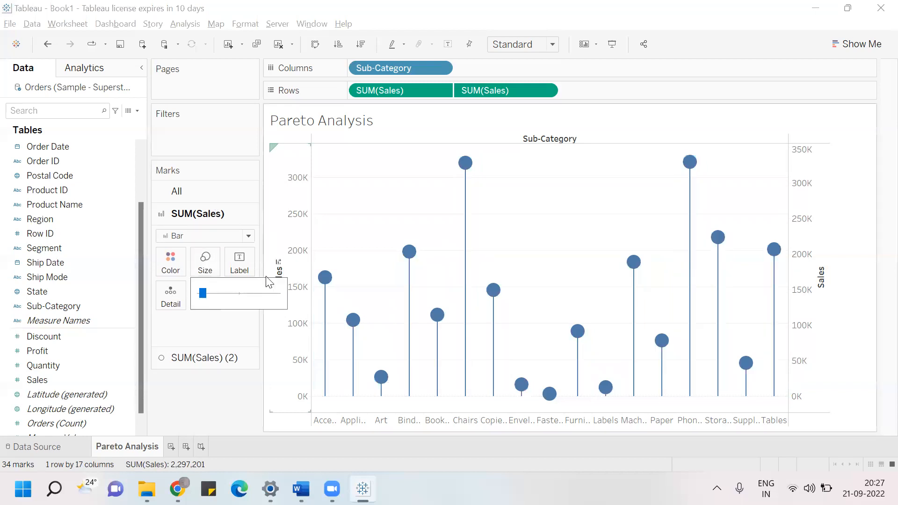
pyautogui.click(233, 293)
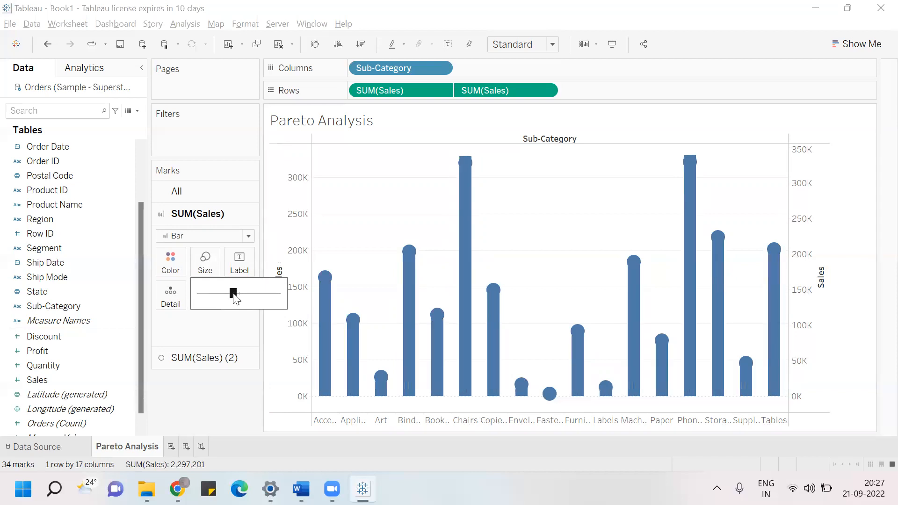
pyautogui.click(219, 147)
# Color the second Sales measure's marks orange.
pyautogui.click(203, 358)
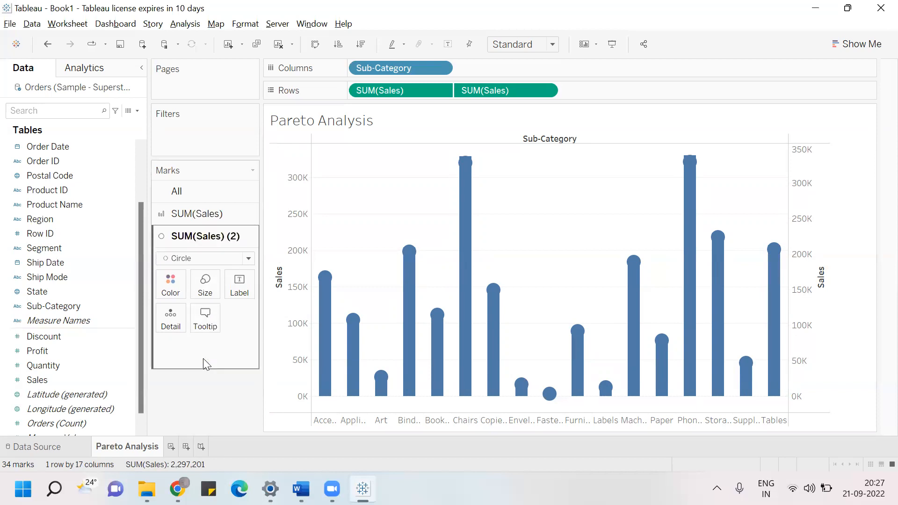
pyautogui.click(171, 290)
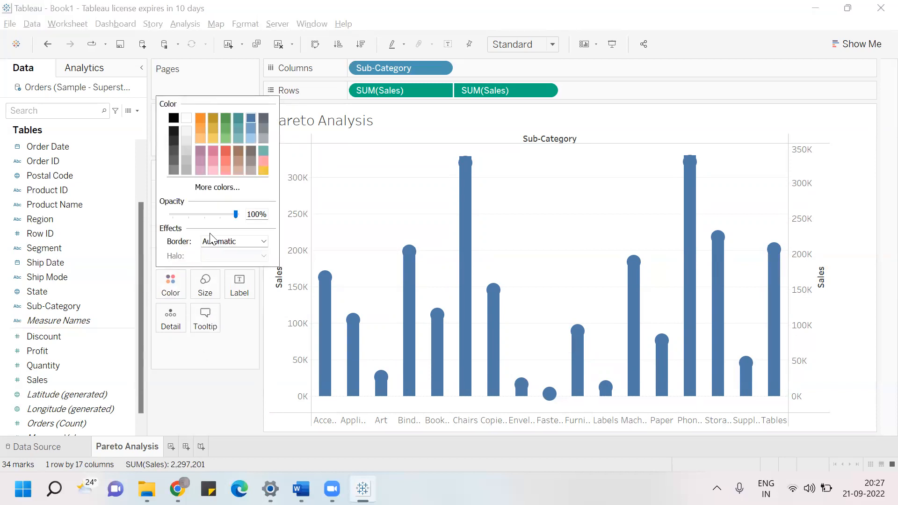
pyautogui.click(201, 118)
pyautogui.click(240, 385)
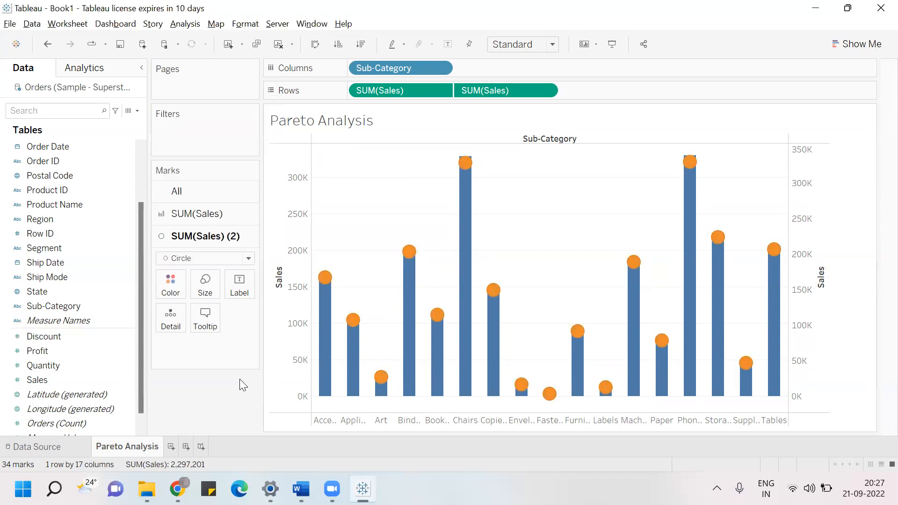
# Set the mark type of the second Sales measure to Line, and return to the first Sales measure's mark settings.
pyautogui.click(247, 260)
pyautogui.click(214, 300)
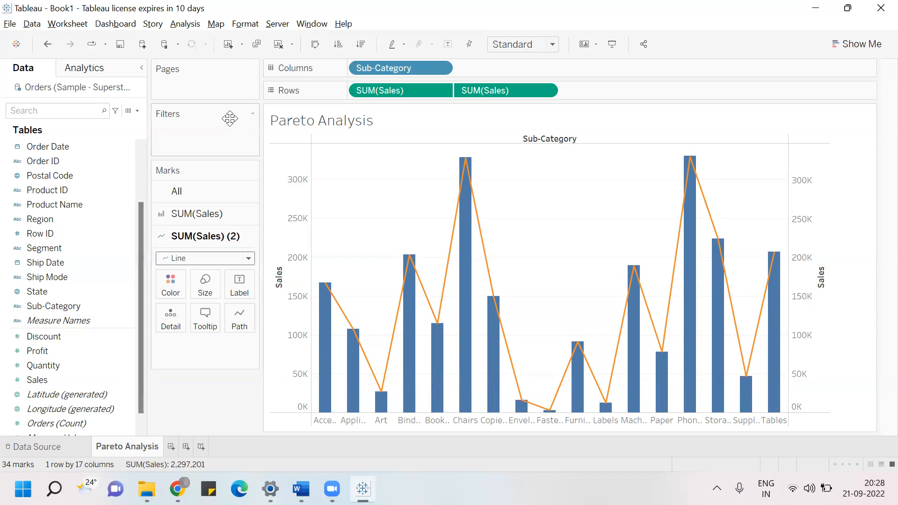
pyautogui.click(214, 218)
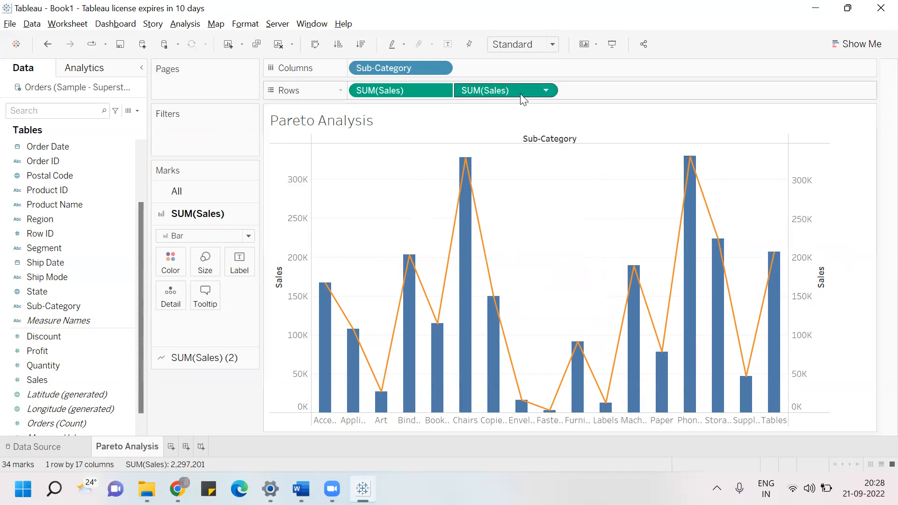
# Add a Running Total table calculation to the second Sales measure in Rows, using Sum computed across the table.
pyautogui.click(546, 91)
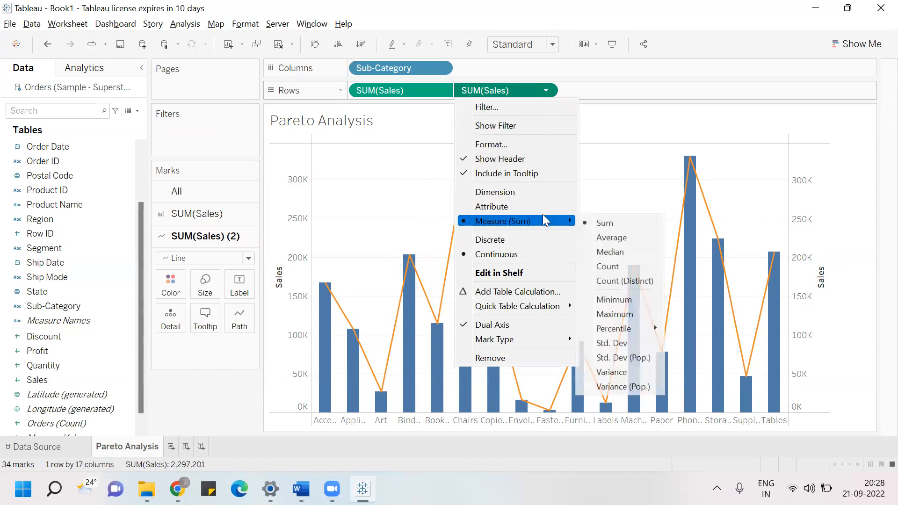
pyautogui.click(538, 292)
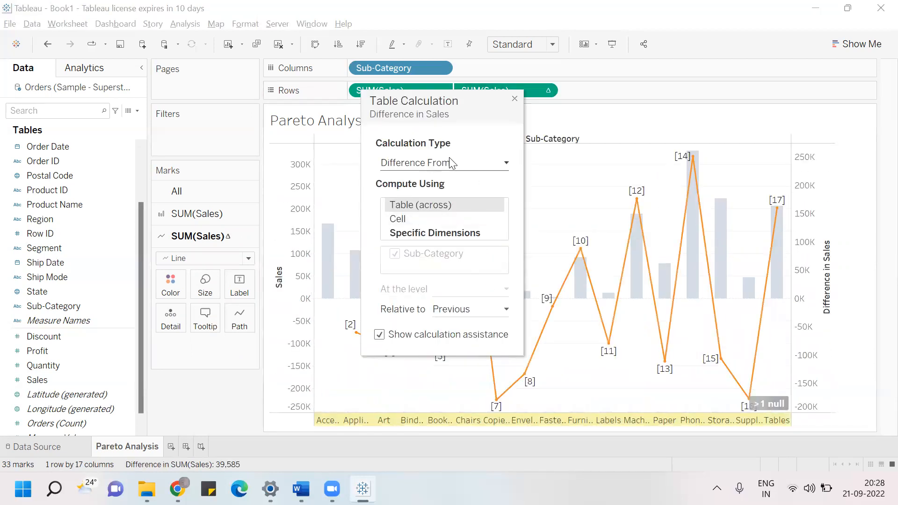
pyautogui.click(506, 165)
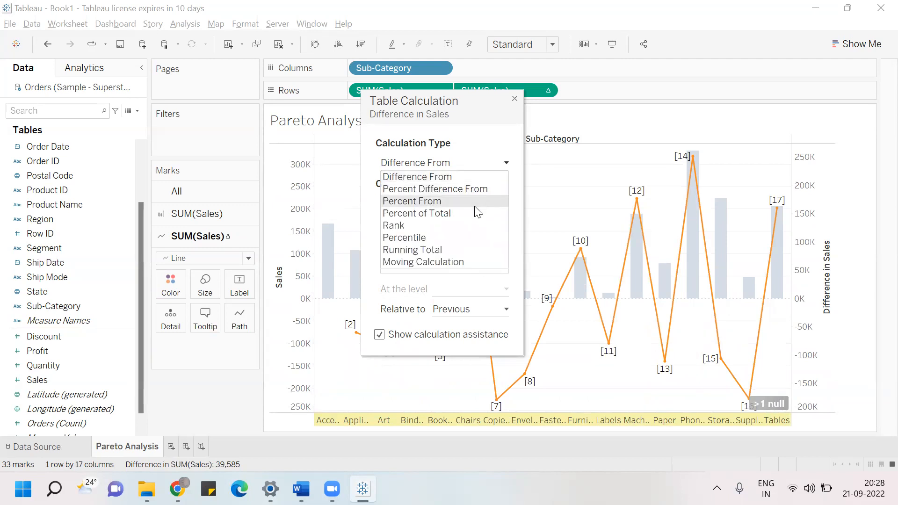
pyautogui.click(461, 249)
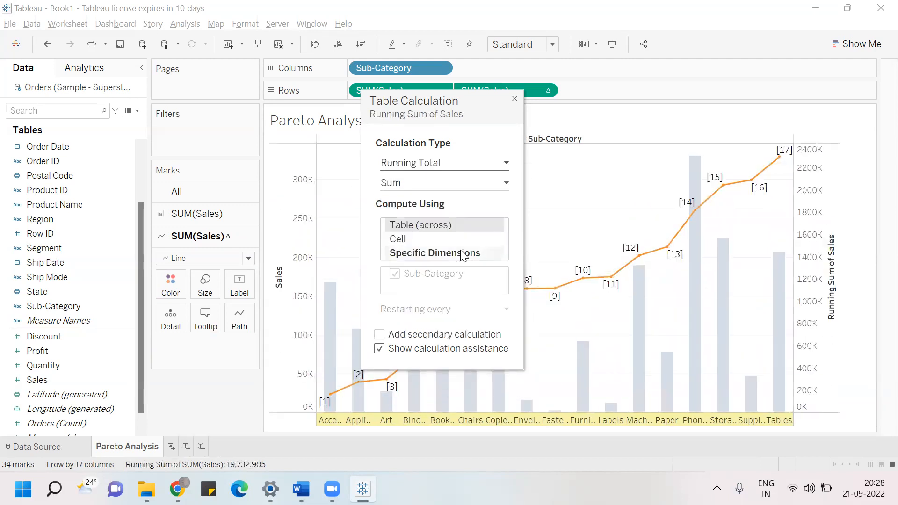
pyautogui.click(514, 100)
pyautogui.moveTo(462, 263)
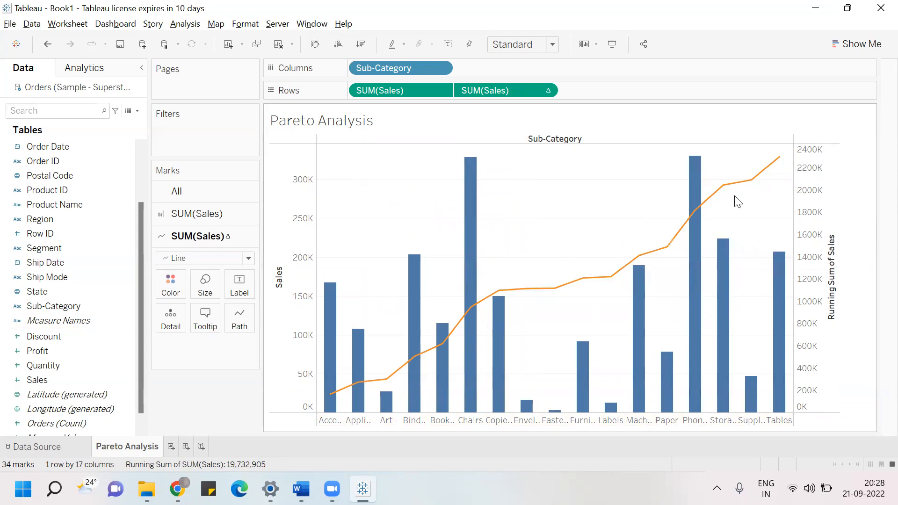
pyautogui.moveTo(429, 341)
pyautogui.moveTo(708, 234)
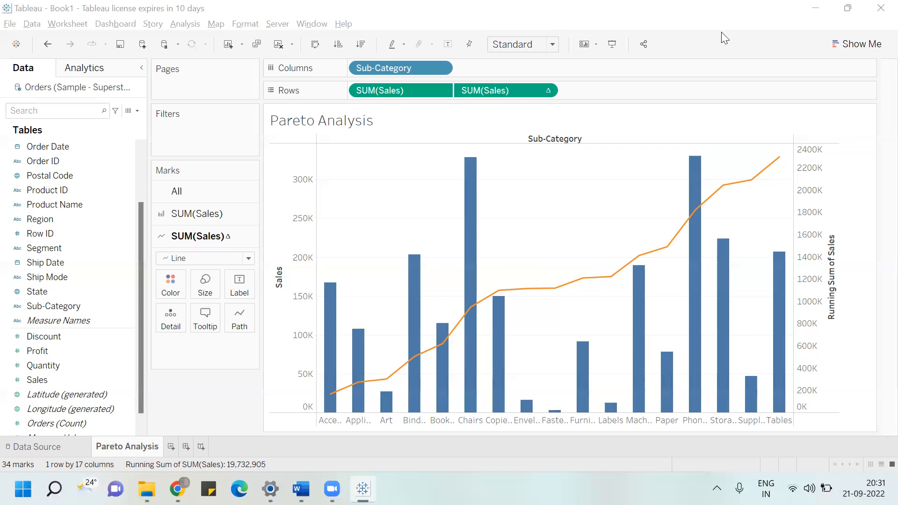
# Sort Sub-Category in descending order by the Sales field, aggregated as Sum.
pyautogui.click(439, 69)
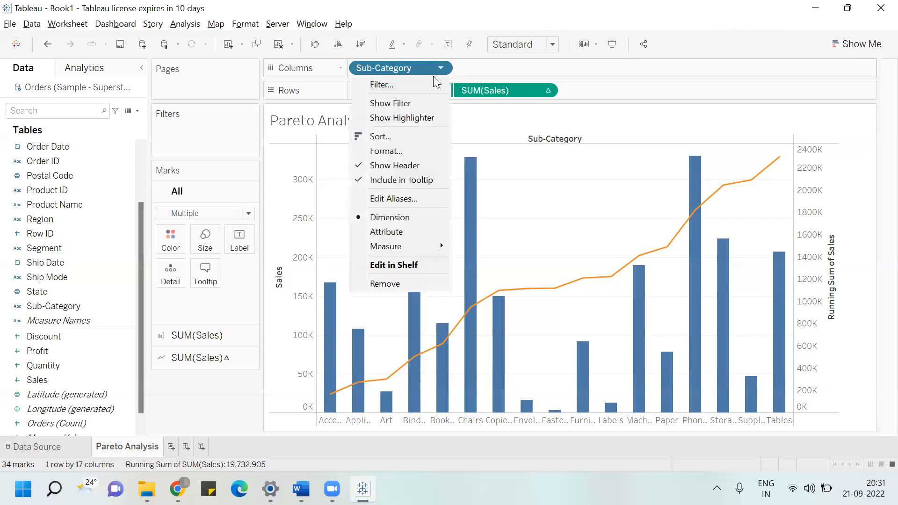
pyautogui.click(405, 141)
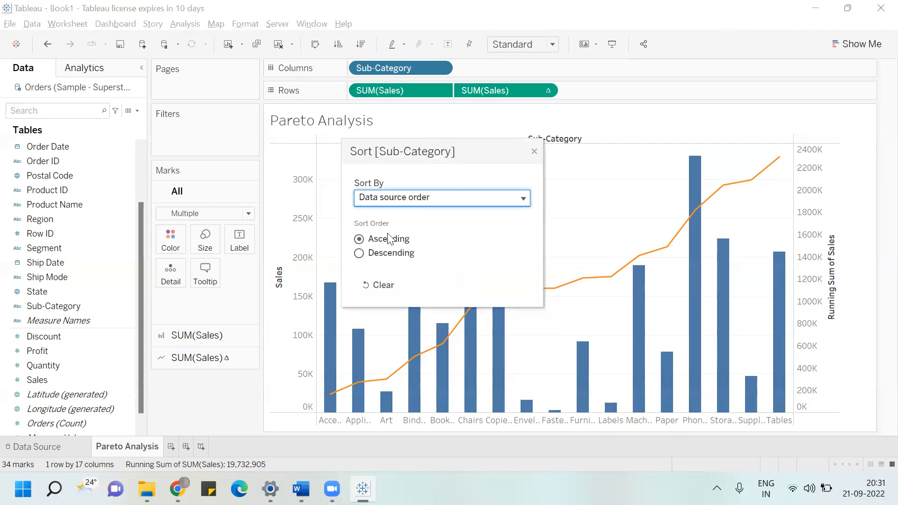
pyautogui.click(370, 255)
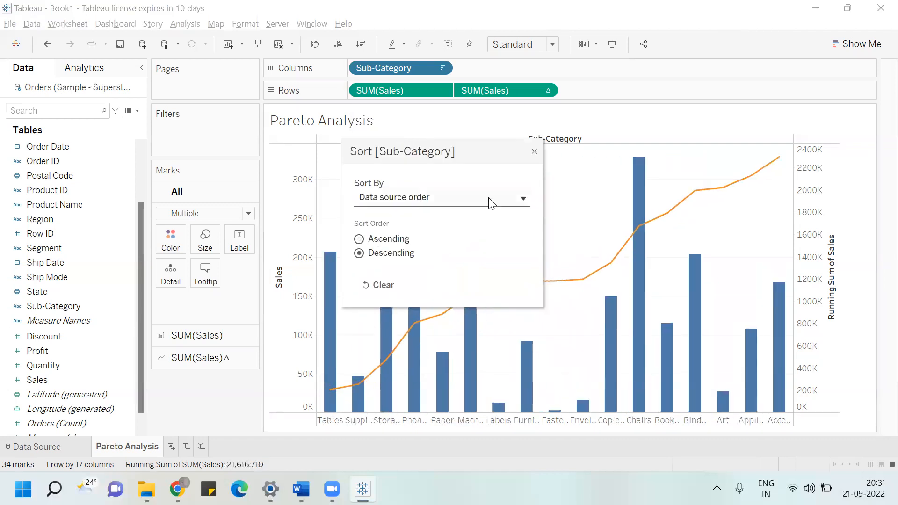
pyautogui.click(519, 194)
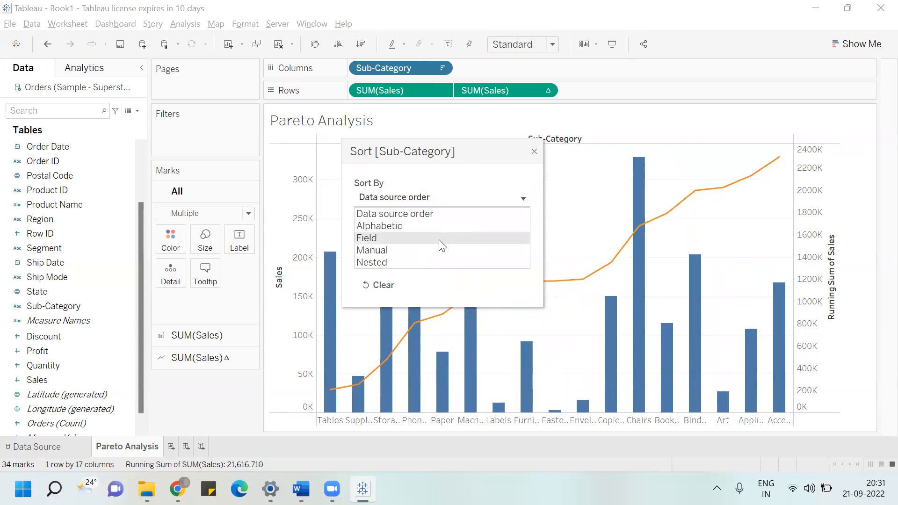
pyautogui.click(439, 239)
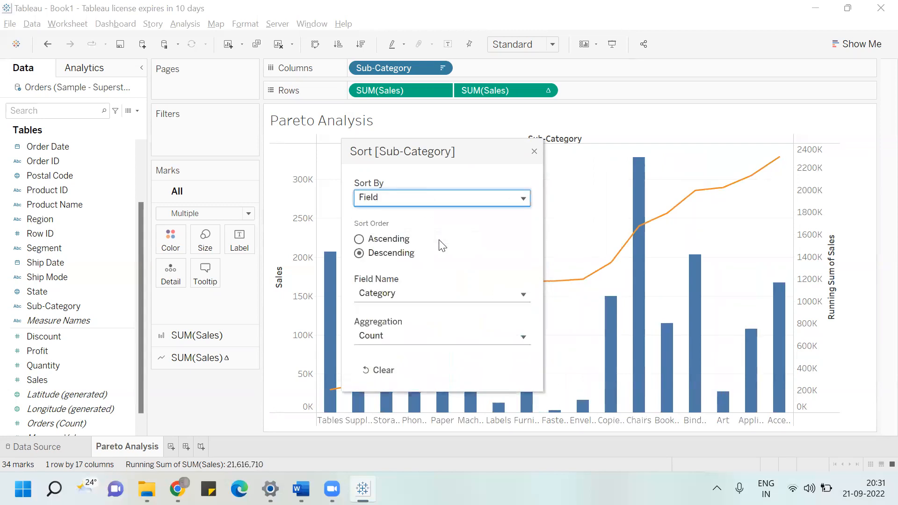
pyautogui.click(414, 300)
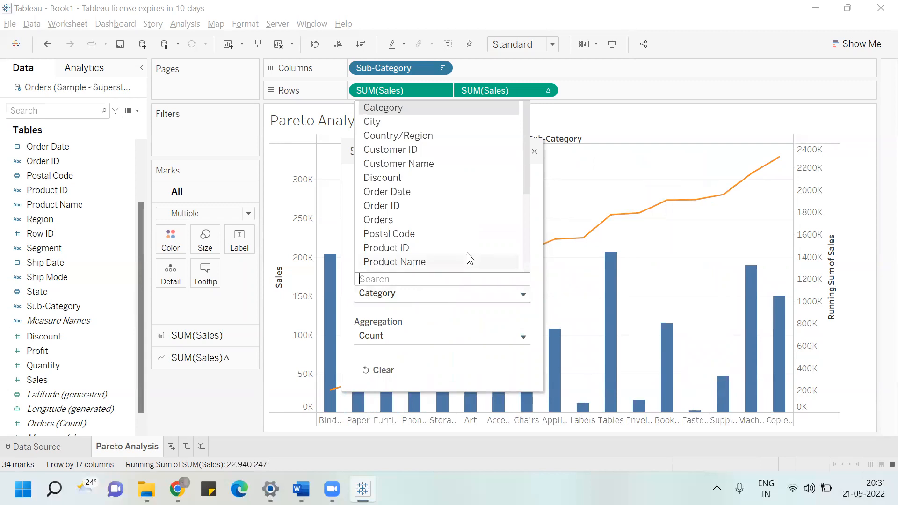
pyautogui.moveTo(528, 186); pyautogui.dragTo(531, 215)
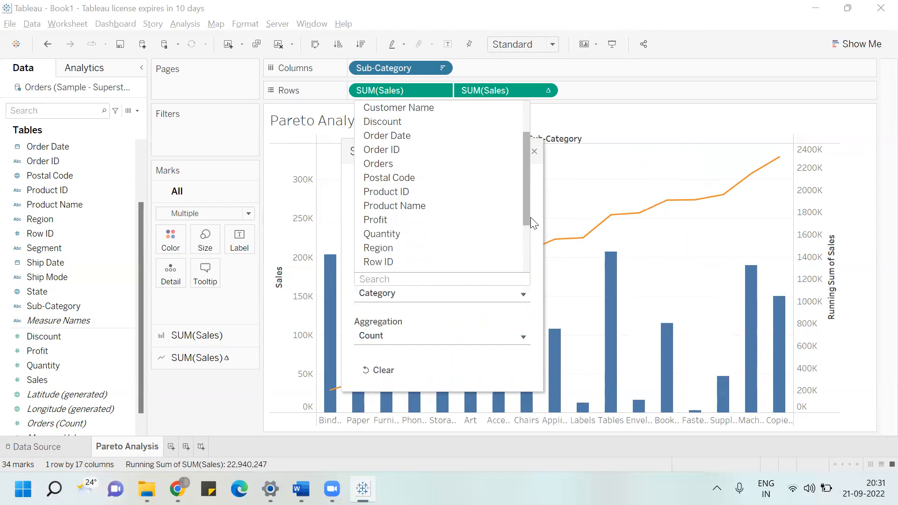
pyautogui.moveTo(530, 217); pyautogui.dragTo(531, 235)
pyautogui.click(410, 257)
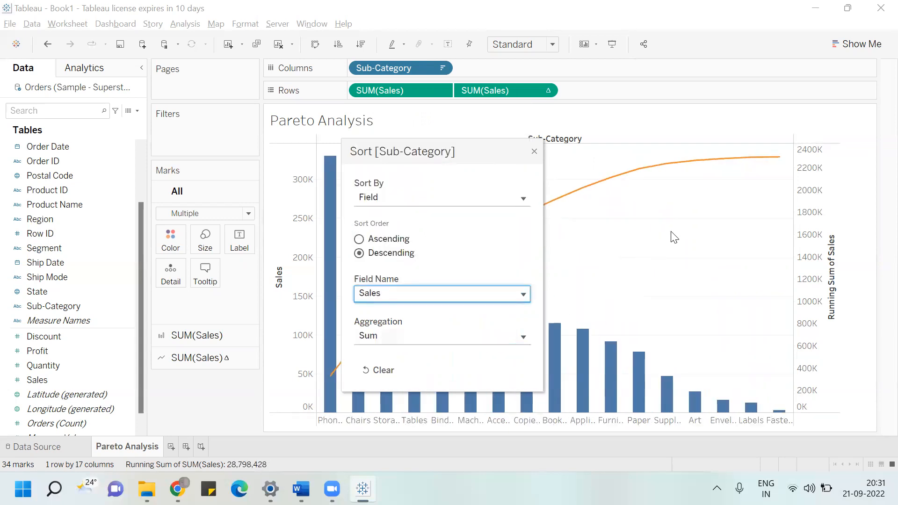
pyautogui.click(533, 152)
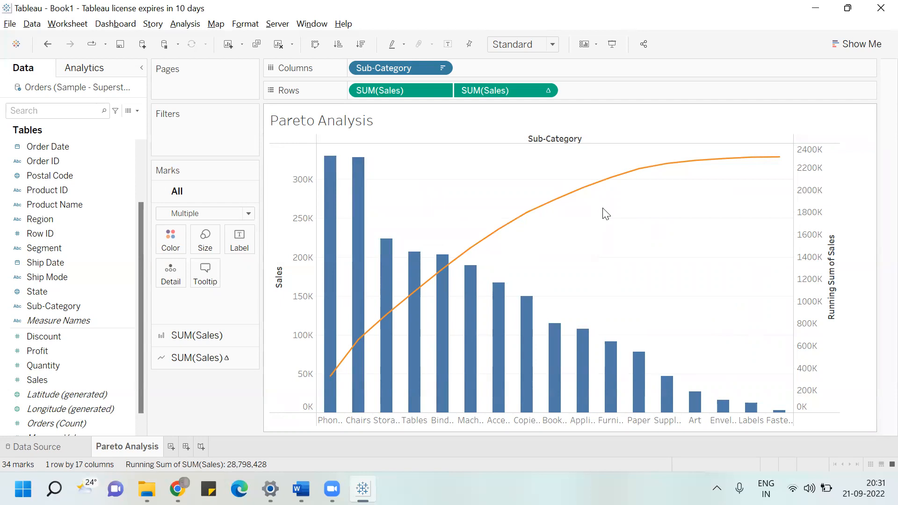
# Add a secondary Percent of Total calculation to the second Sales measure's running total, computed across the table.
pyautogui.click(544, 90)
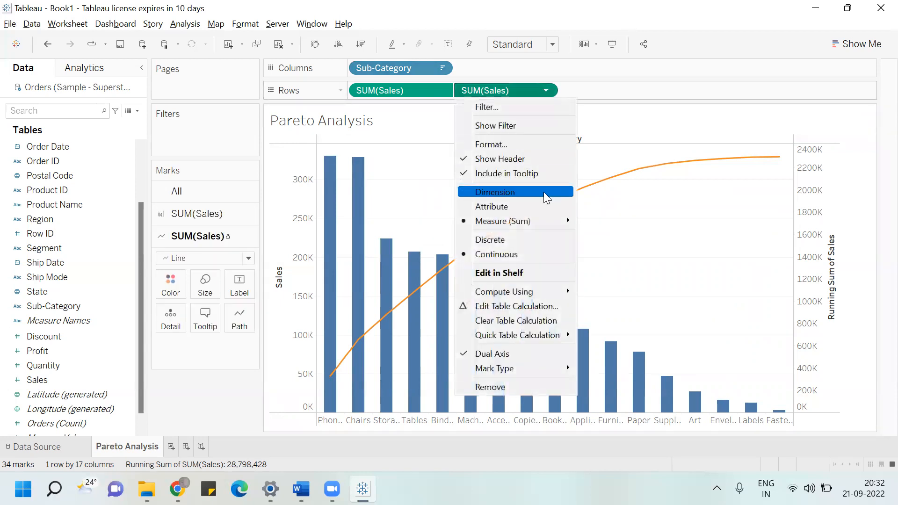
pyautogui.click(549, 306)
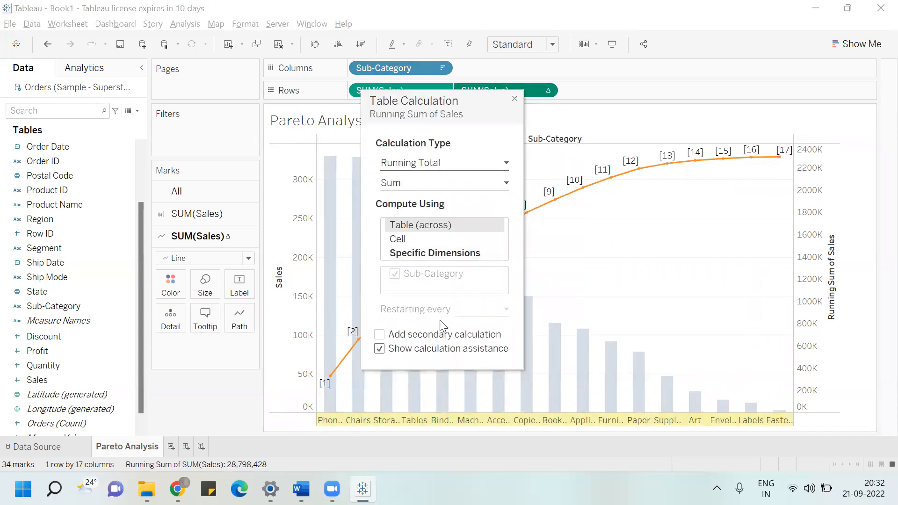
pyautogui.click(429, 334)
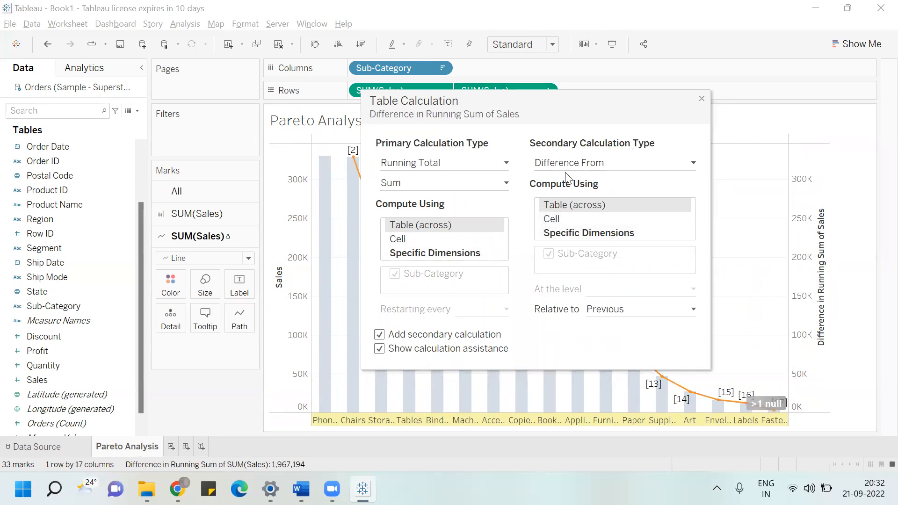
pyautogui.click(692, 163)
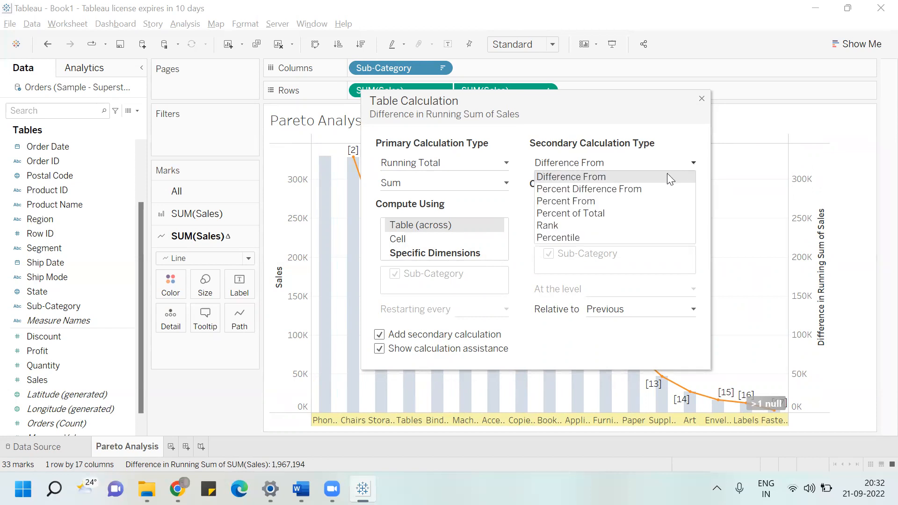
pyautogui.click(626, 212)
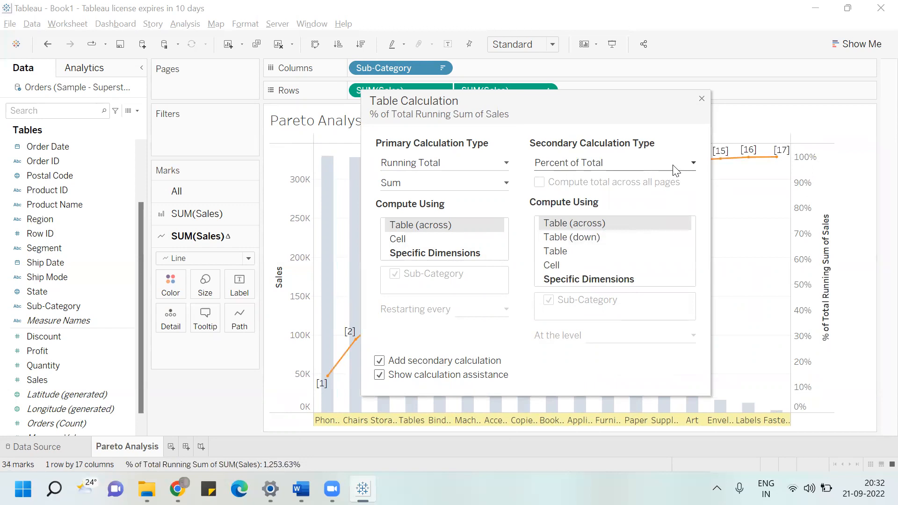
pyautogui.click(701, 99)
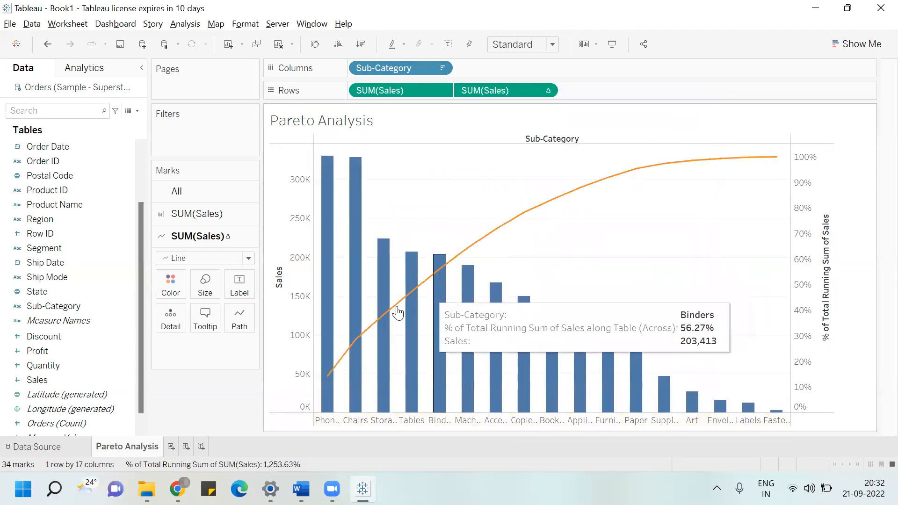
pyautogui.moveTo(358, 340)
pyautogui.moveTo(328, 385)
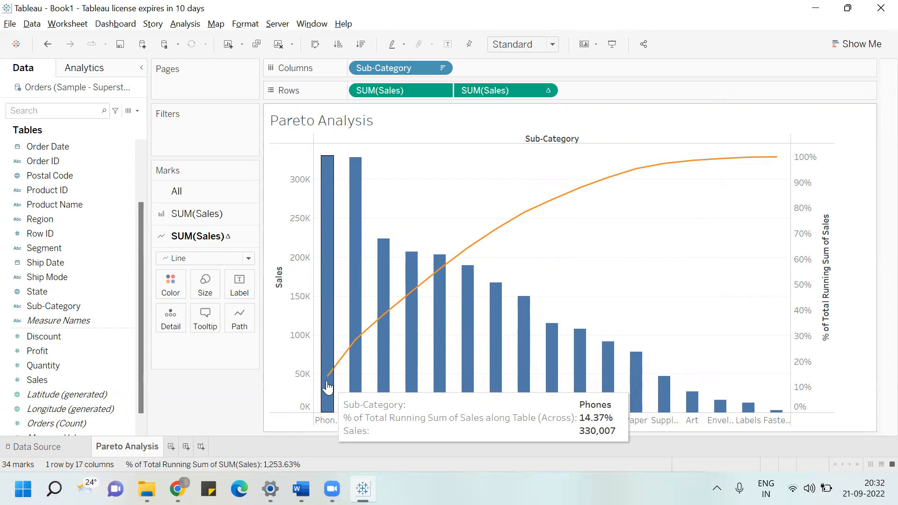
pyautogui.moveTo(350, 374)
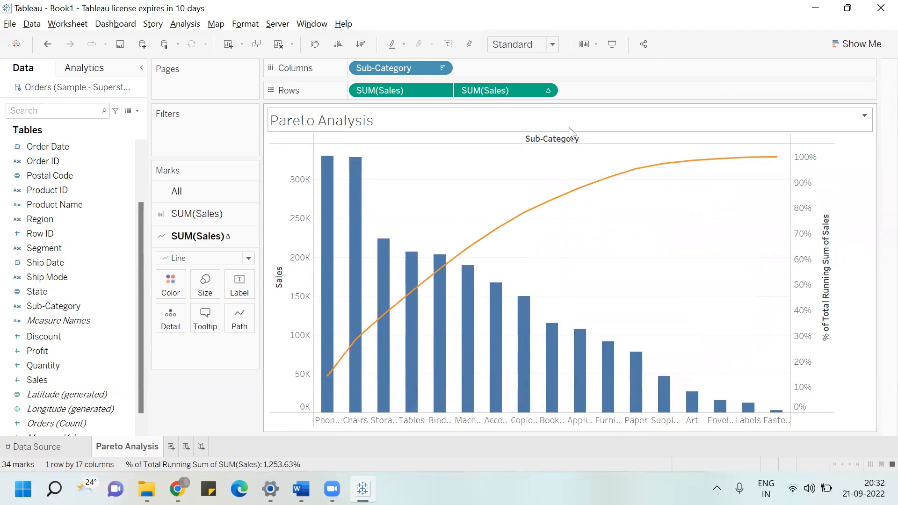
# Remove the second Sales measure from Rows.
pyautogui.moveTo(498, 88); pyautogui.dragTo(244, 297)
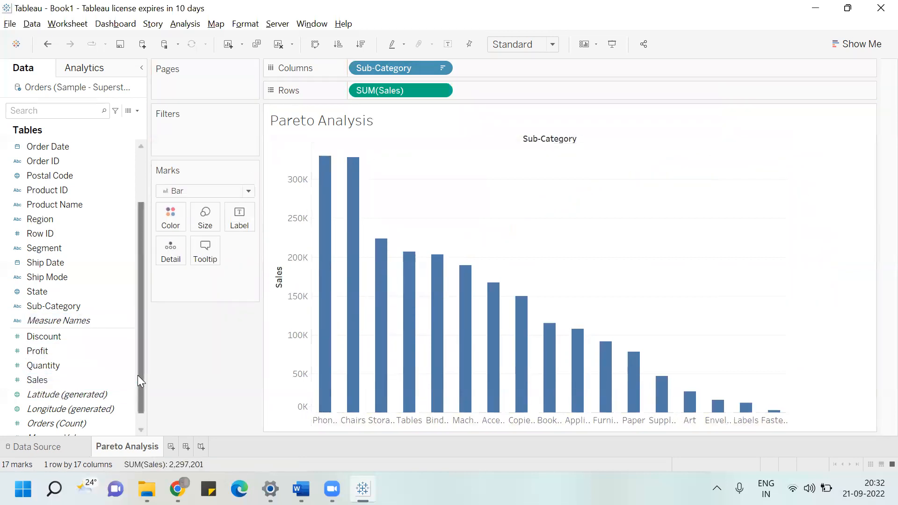
# Add Sales to Rows a second time and plot it as a dual axis with the first Sales measure.
pyautogui.moveTo(67, 379); pyautogui.dragTo(507, 85)
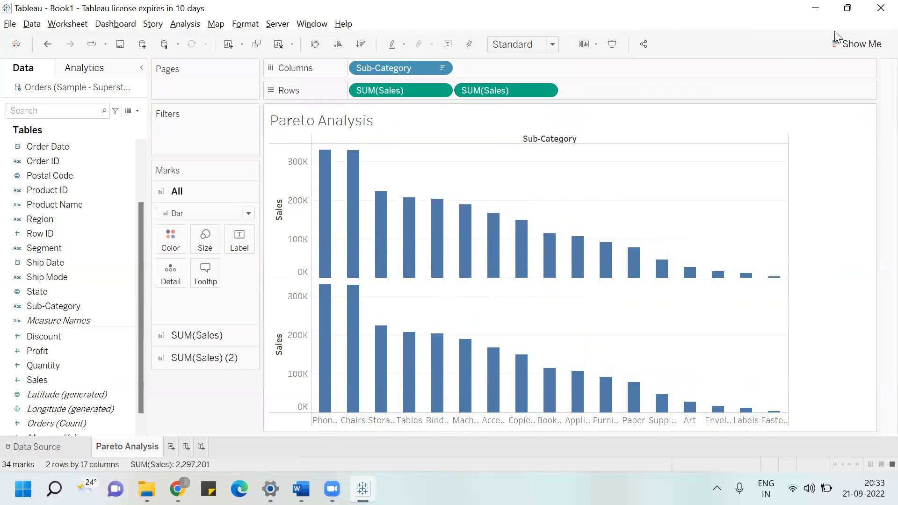
pyautogui.click(546, 90)
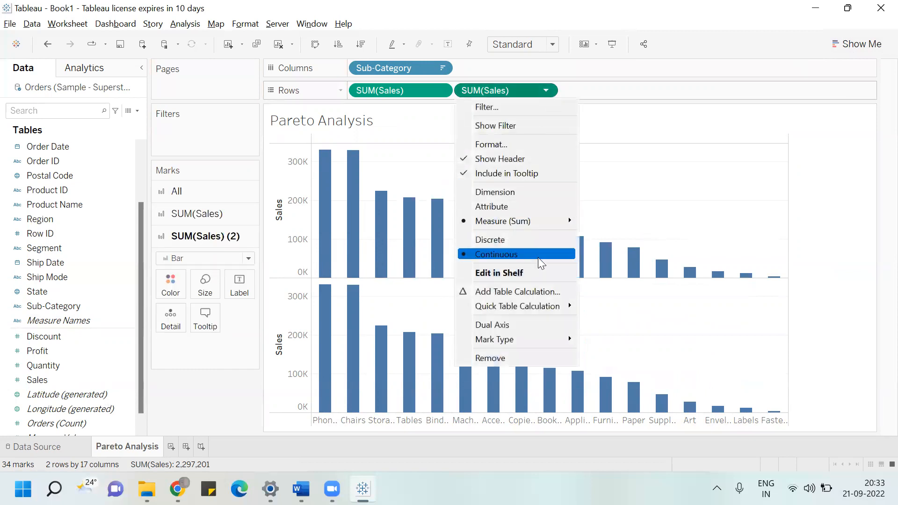
pyautogui.click(524, 323)
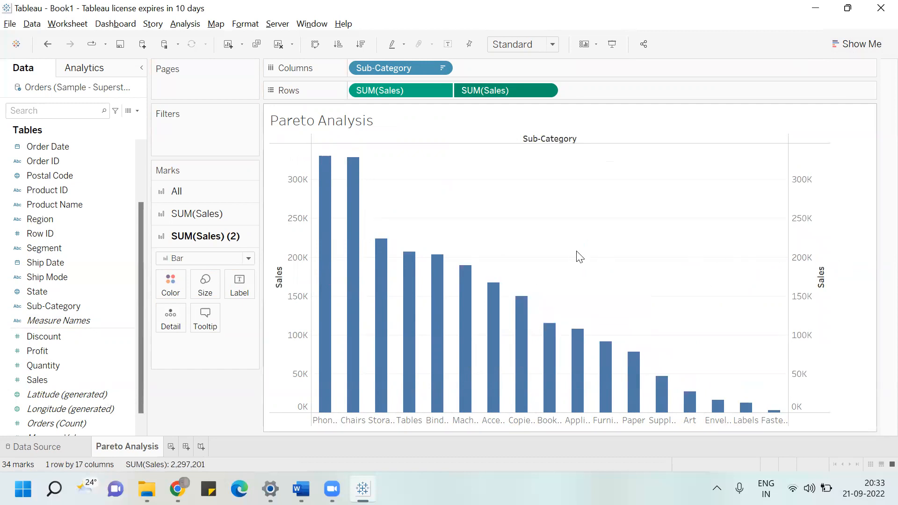
# Change the second Sales measure's mark type to Line and color the line orange.
pyautogui.moveTo(463, 318)
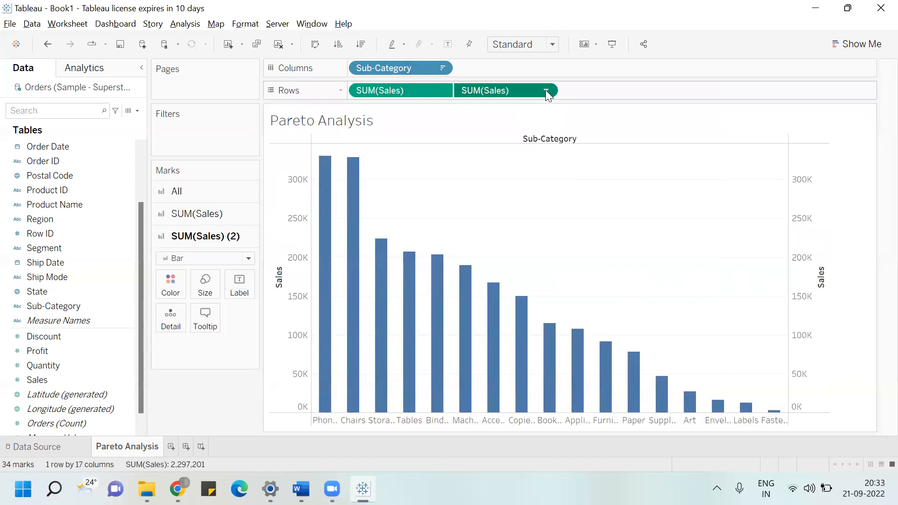
pyautogui.click(248, 260)
pyautogui.click(218, 301)
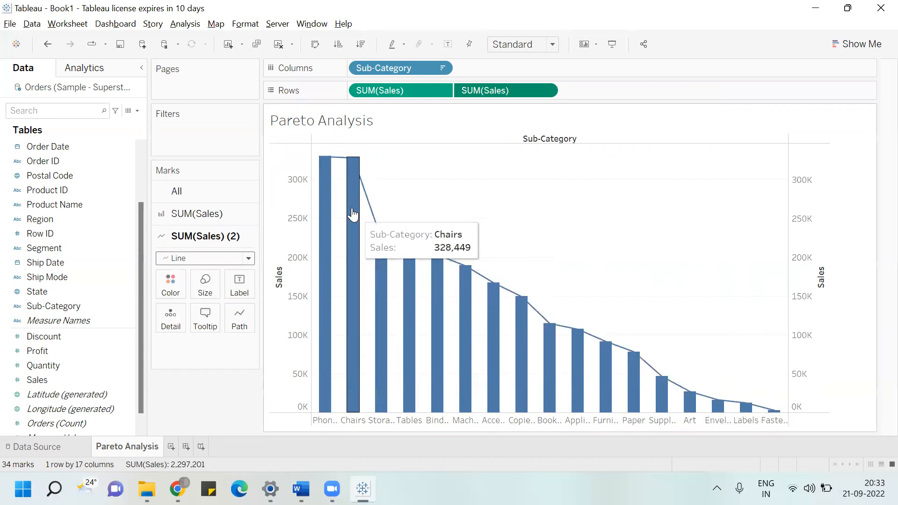
pyautogui.click(173, 285)
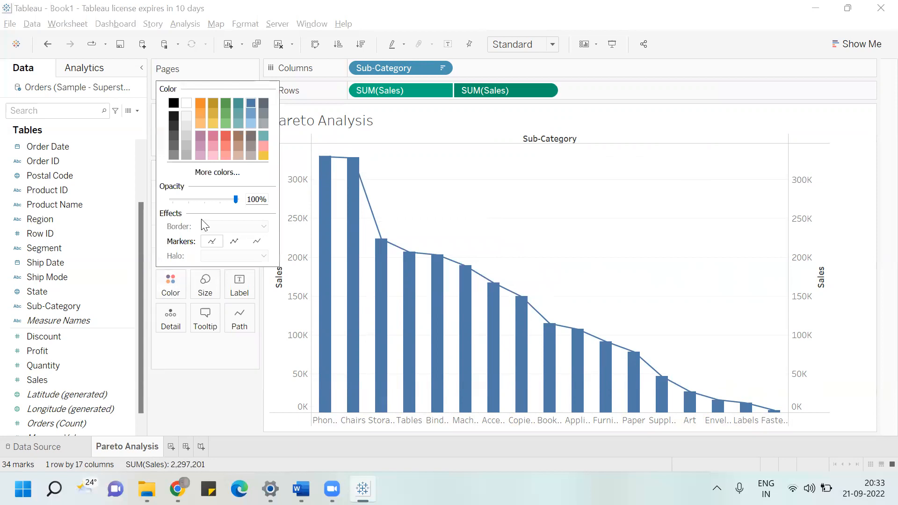
pyautogui.click(199, 103)
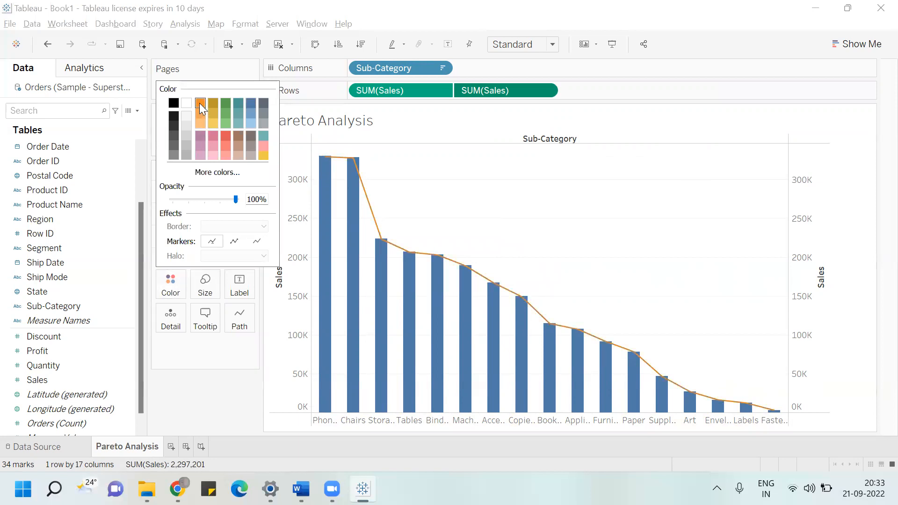
pyautogui.click(198, 378)
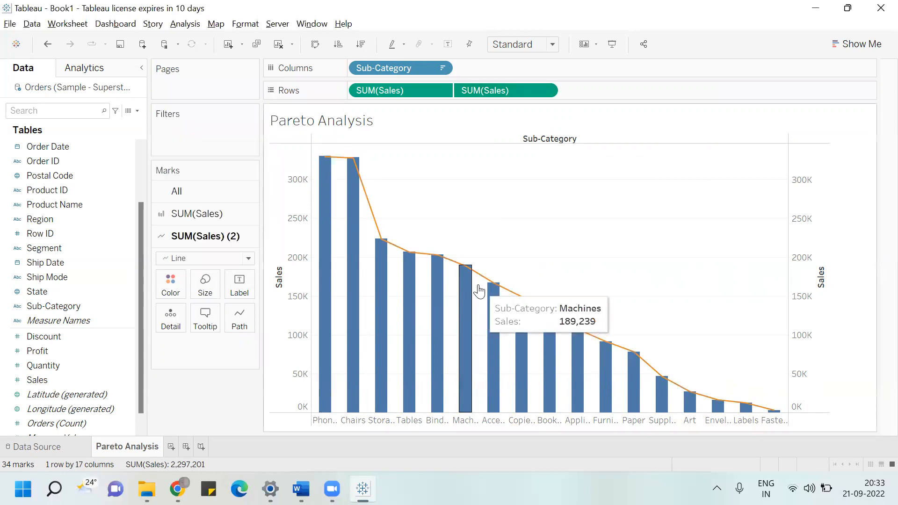
# Add a Running Total table calculation to the second Sales measure, using Sum computed across the table.
pyautogui.click(545, 92)
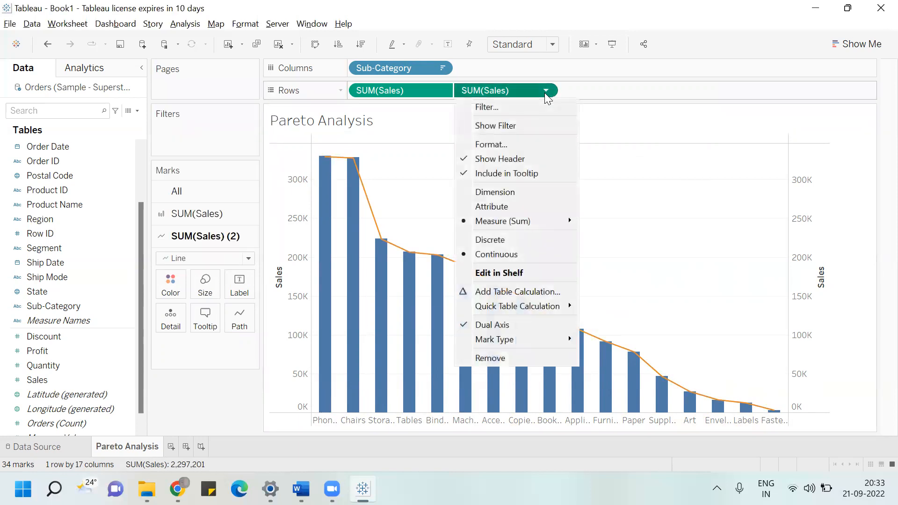
pyautogui.click(534, 292)
pyautogui.click(468, 164)
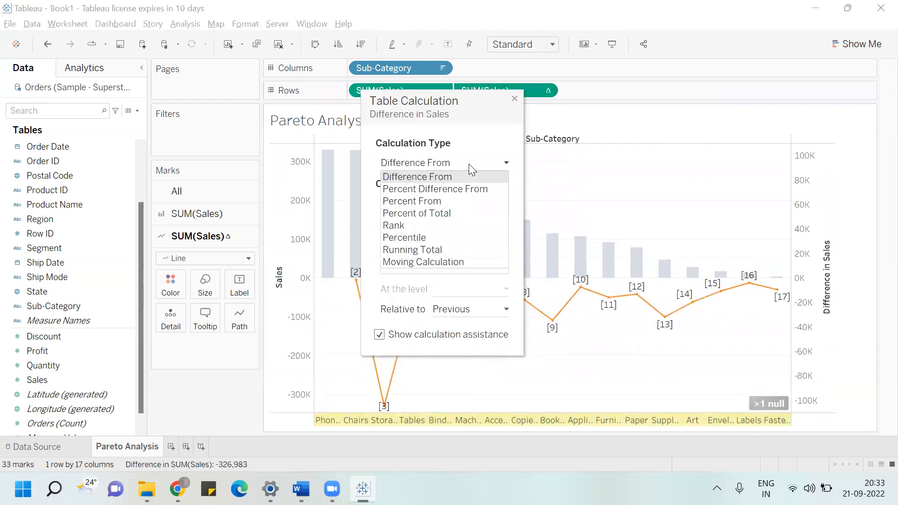
pyautogui.click(442, 253)
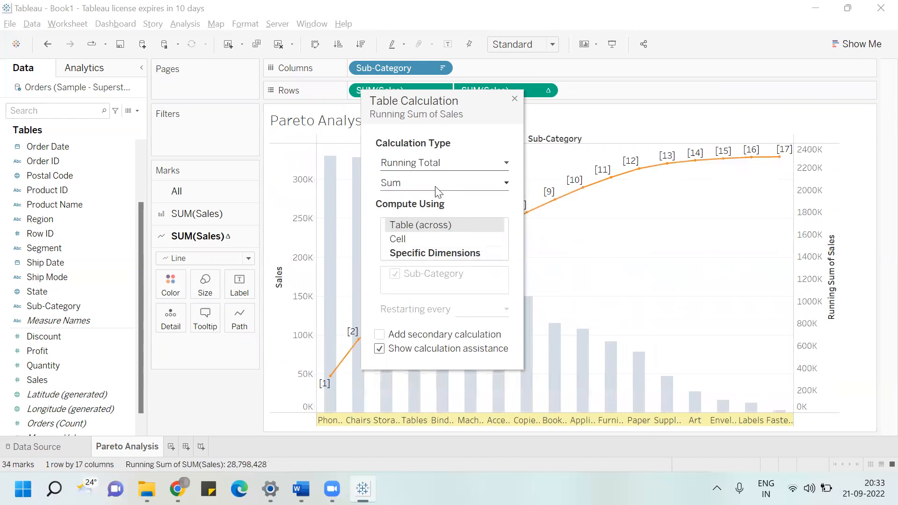
pyautogui.click(515, 100)
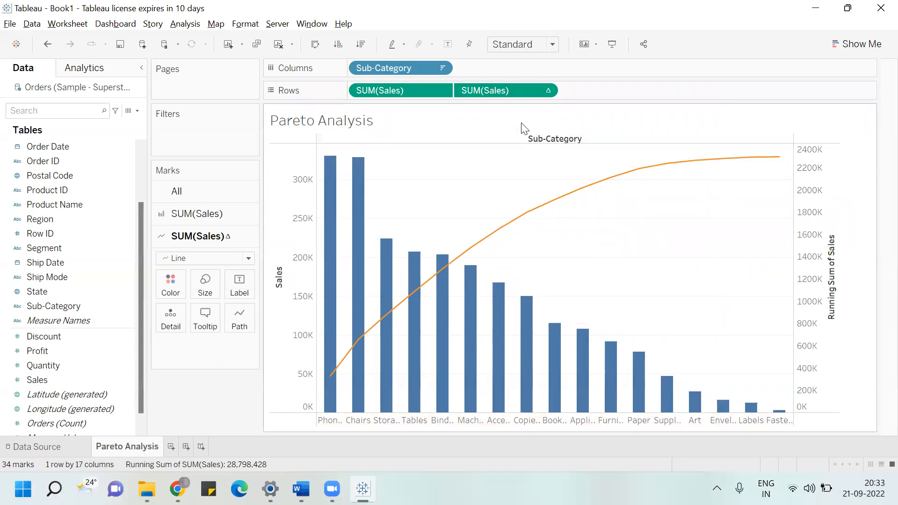
# Add a secondary Percent of Total calculation to the second Sales measure's running total, computed across the table.
pyautogui.click(545, 91)
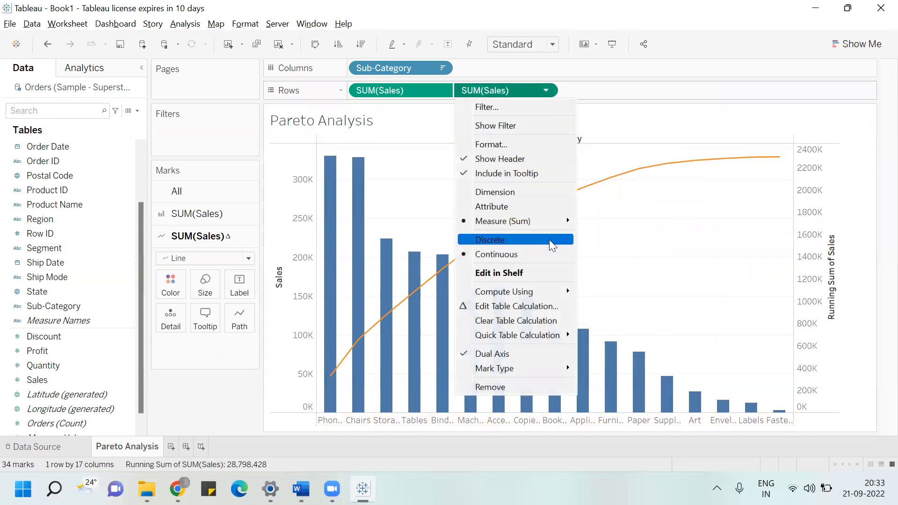
pyautogui.click(542, 306)
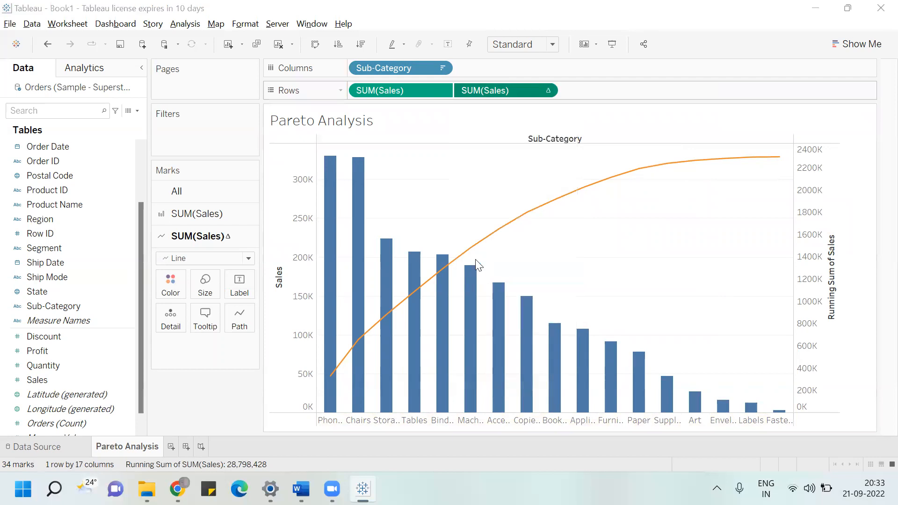
pyautogui.click(380, 334)
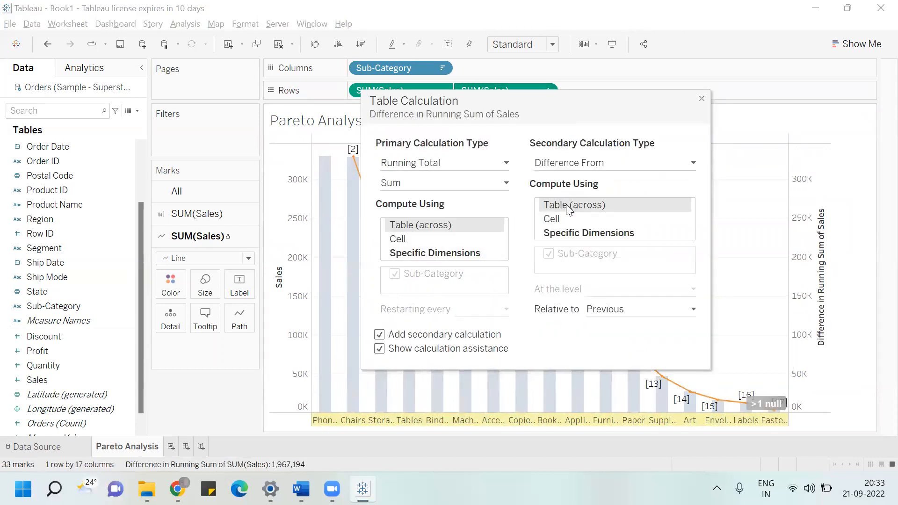
pyautogui.click(625, 164)
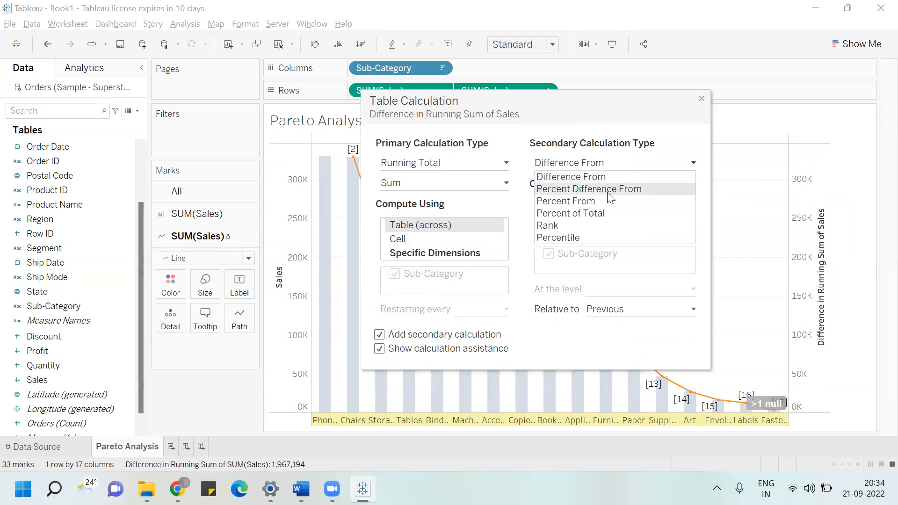
pyautogui.click(606, 213)
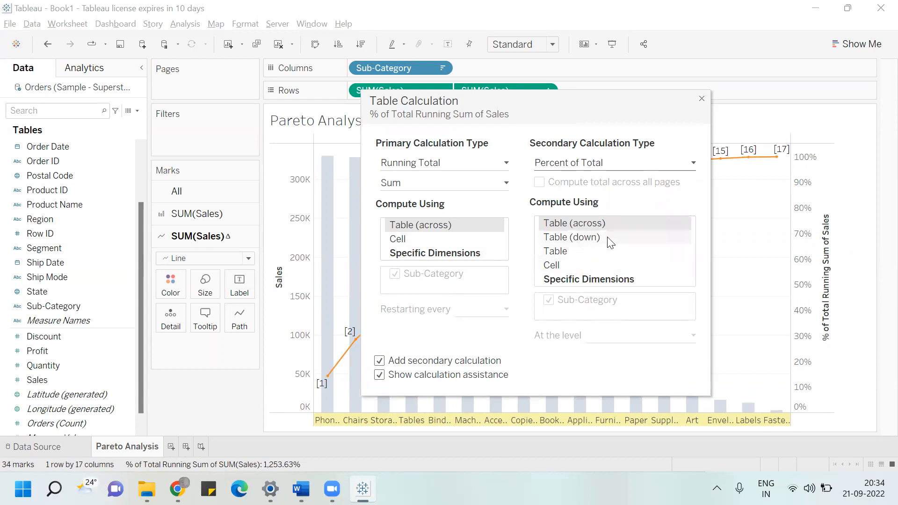
pyautogui.click(702, 98)
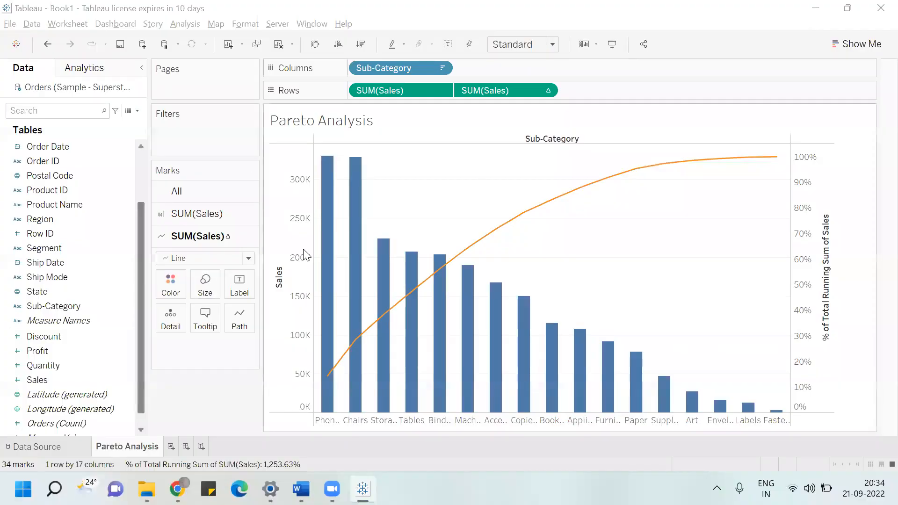
# Label the bars of the first Sales measure with their Sales values.
pyautogui.moveTo(328, 208)
pyautogui.moveTo(52, 380); pyautogui.dragTo(196, 218)
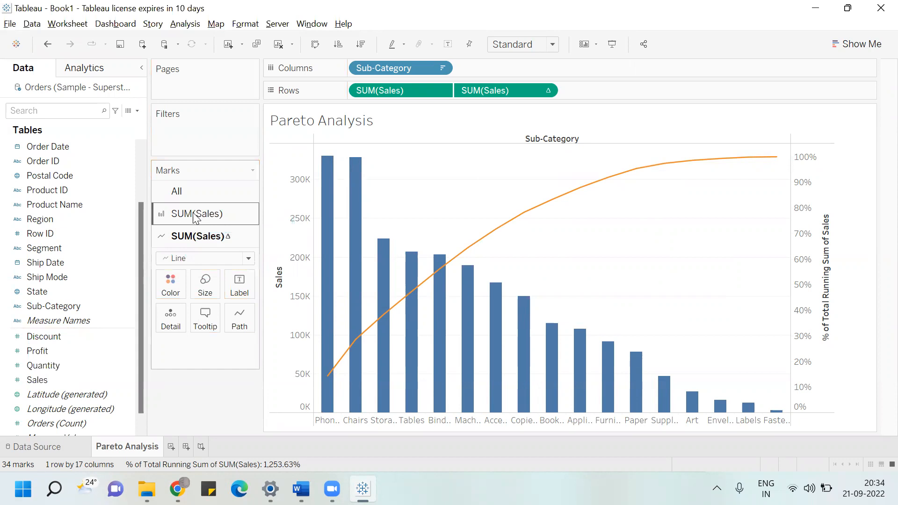
pyautogui.click(230, 219)
pyautogui.moveTo(75, 378); pyautogui.dragTo(248, 262)
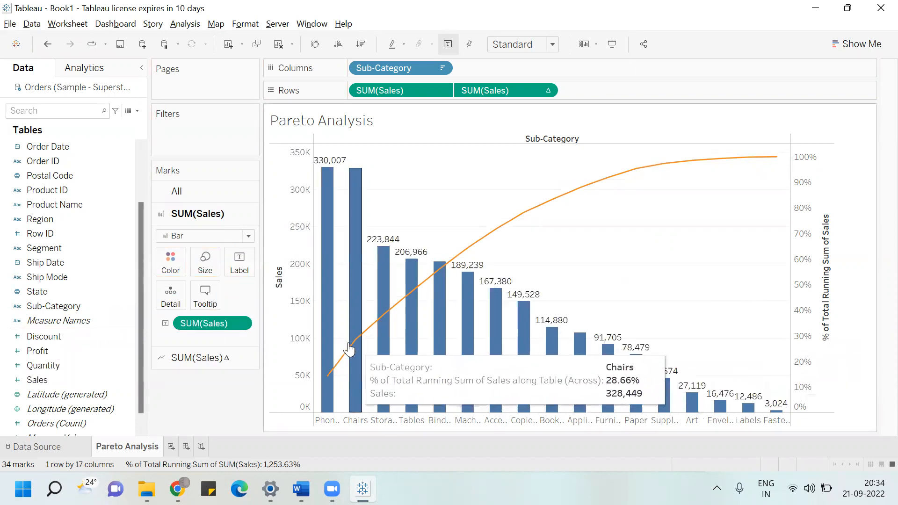
pyautogui.click(325, 280)
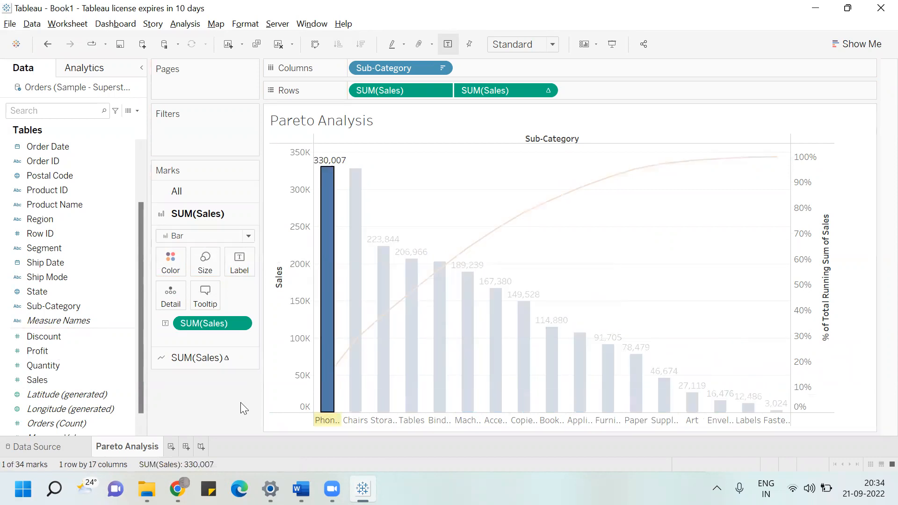
pyautogui.press('Escape')
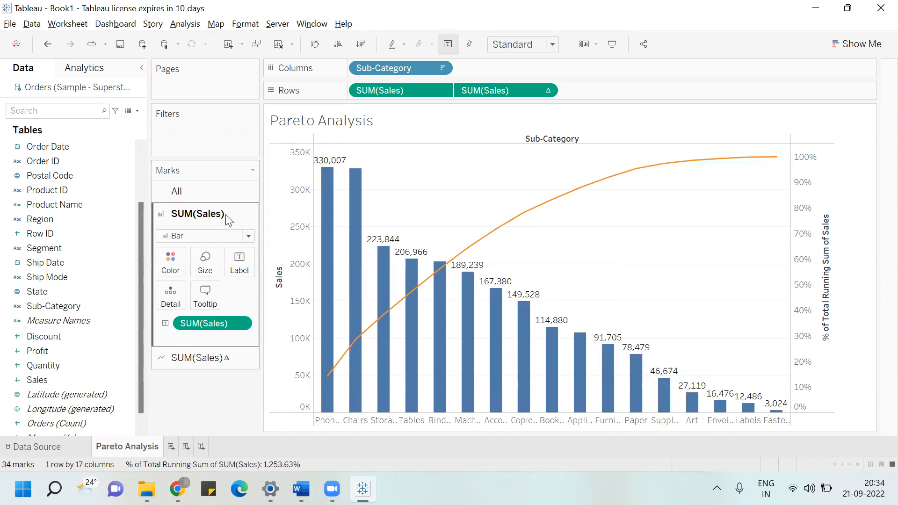
# Recolor the Sales bars light pink.
pyautogui.click(170, 263)
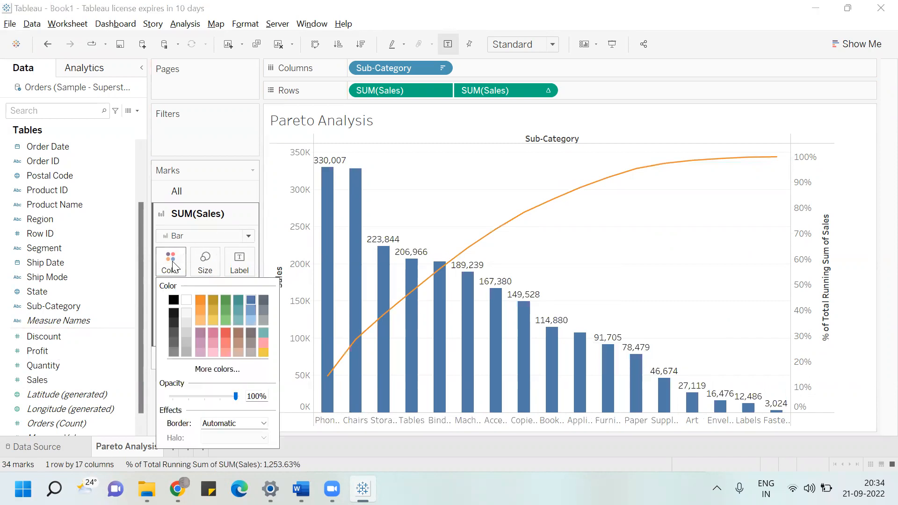
pyautogui.click(237, 299)
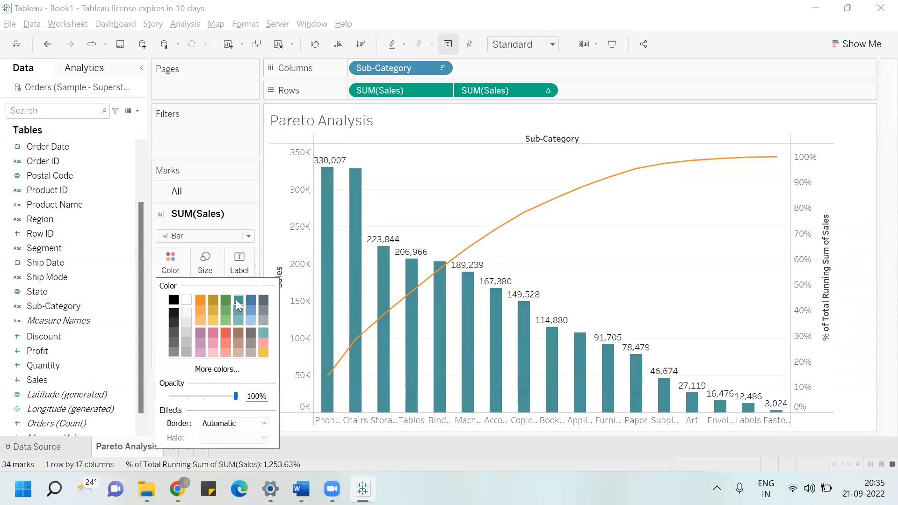
pyautogui.click(261, 342)
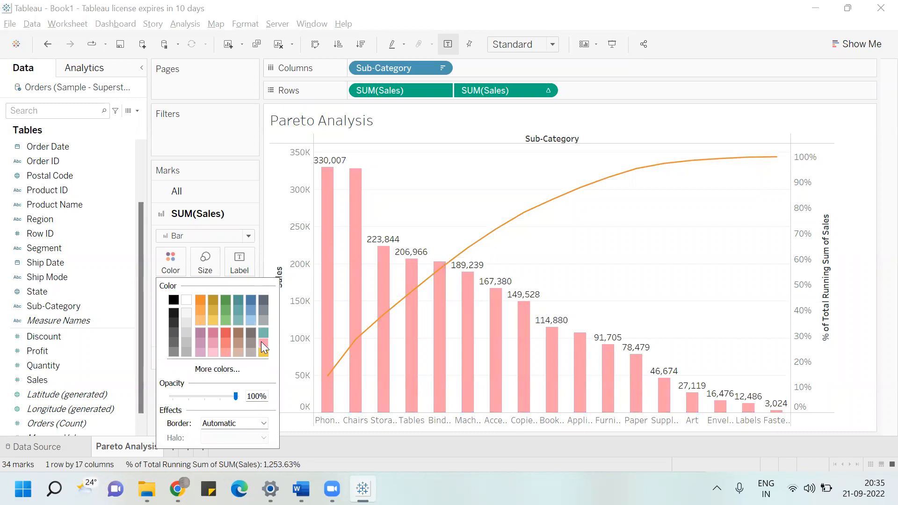
pyautogui.click(676, 224)
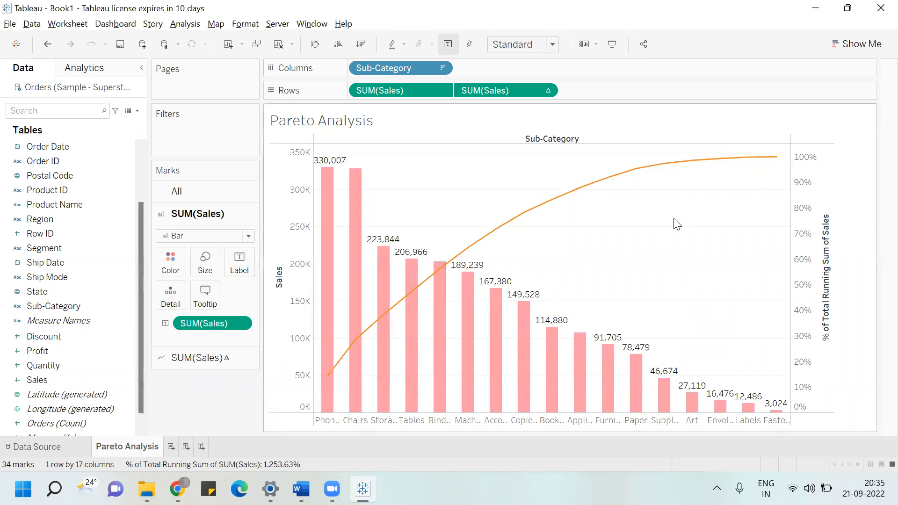
# Recolor the cumulative percent-of-total line dark gray.
pyautogui.click(209, 361)
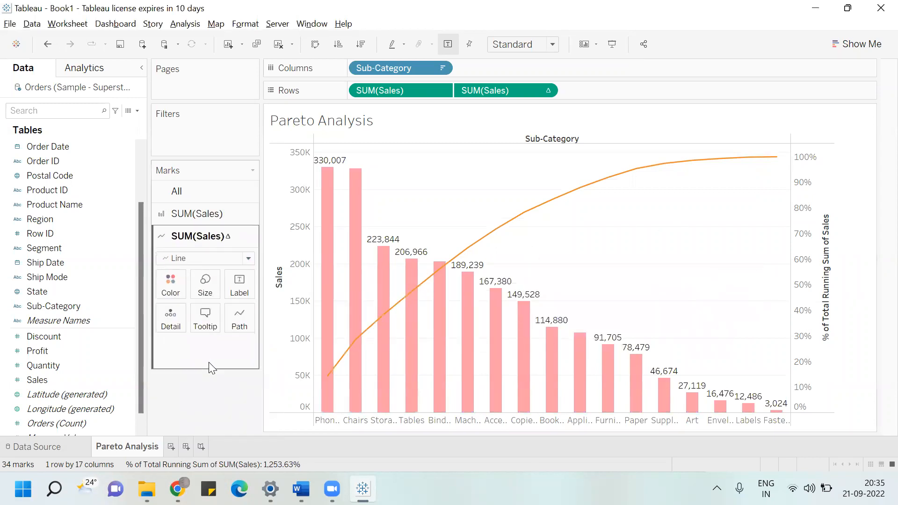
pyautogui.click(171, 285)
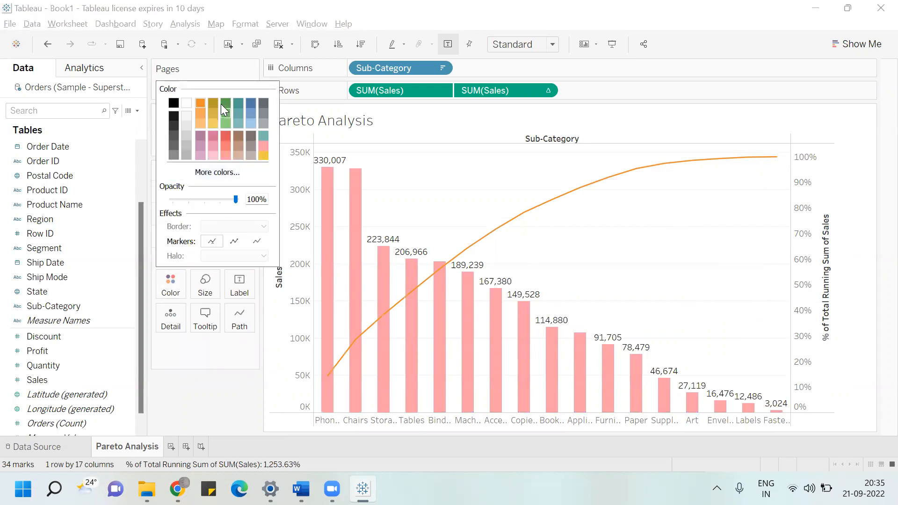
pyautogui.click(174, 140)
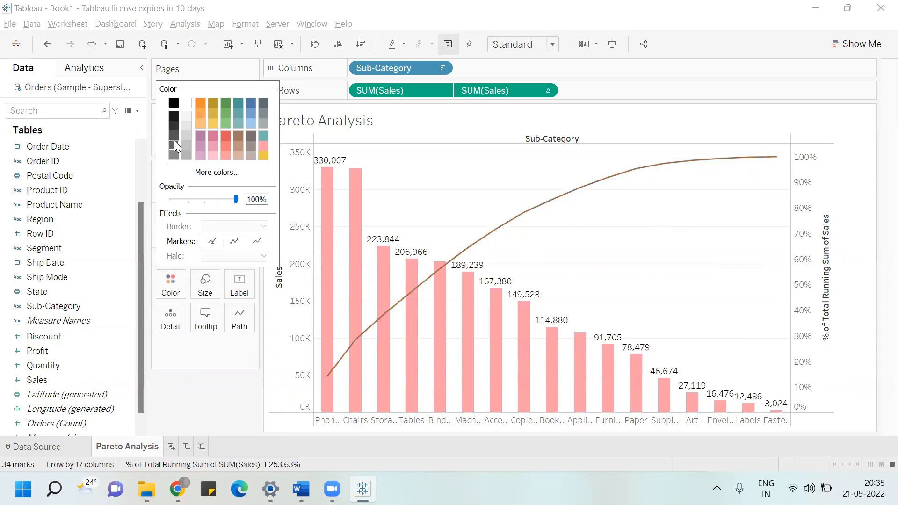
pyautogui.click(206, 383)
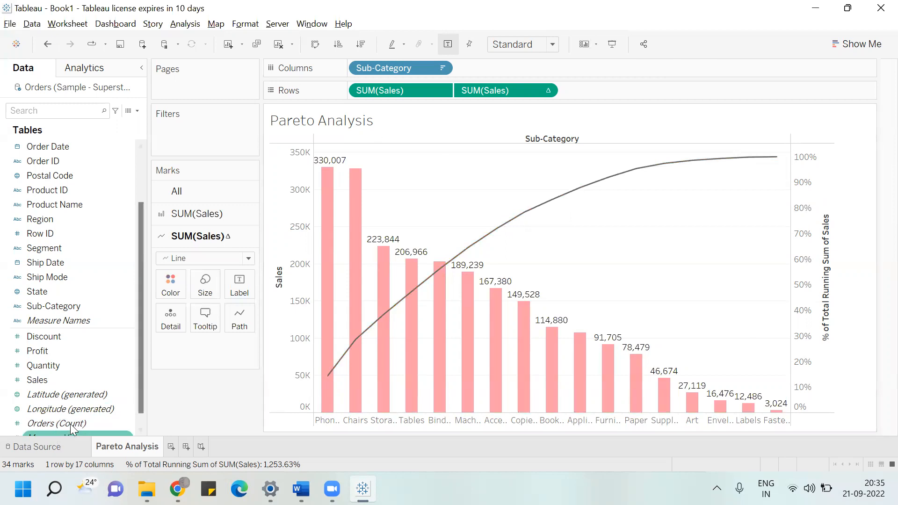
pyautogui.click(44, 448)
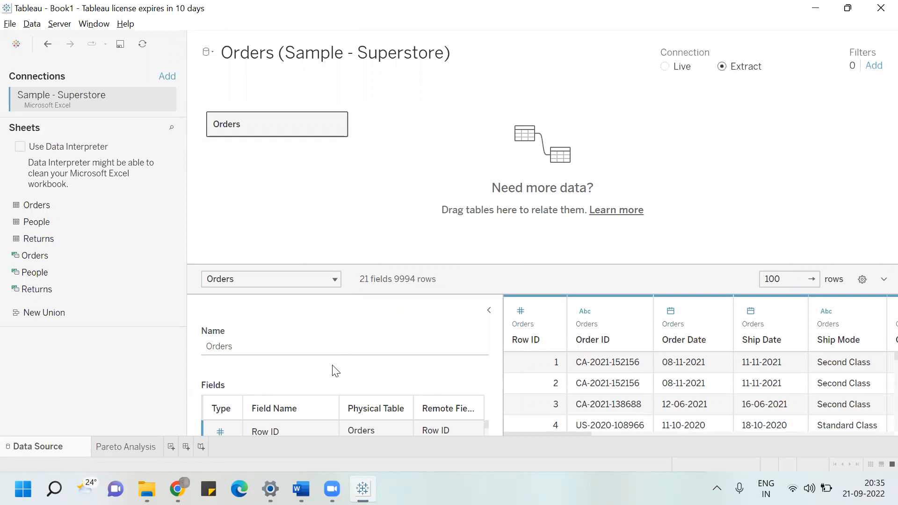
pyautogui.click(125, 447)
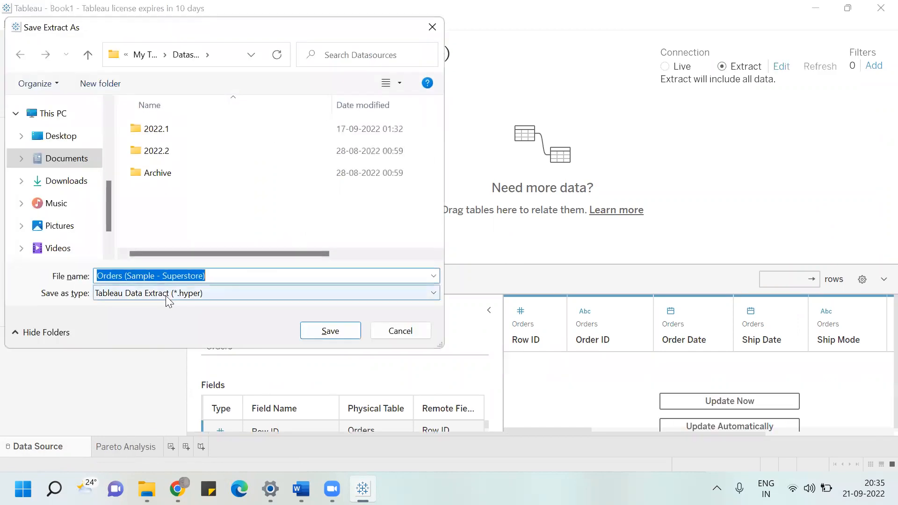
pyautogui.click(200, 294)
pyautogui.click(145, 340)
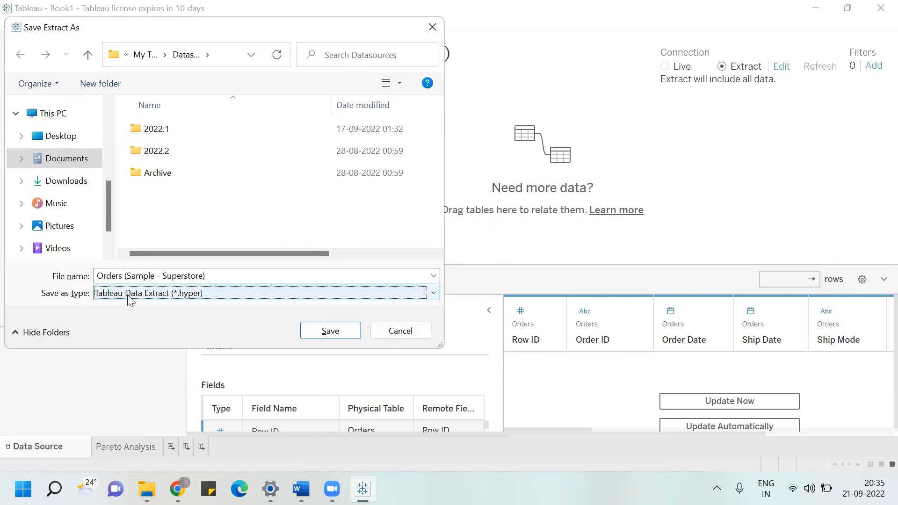
pyautogui.click(432, 27)
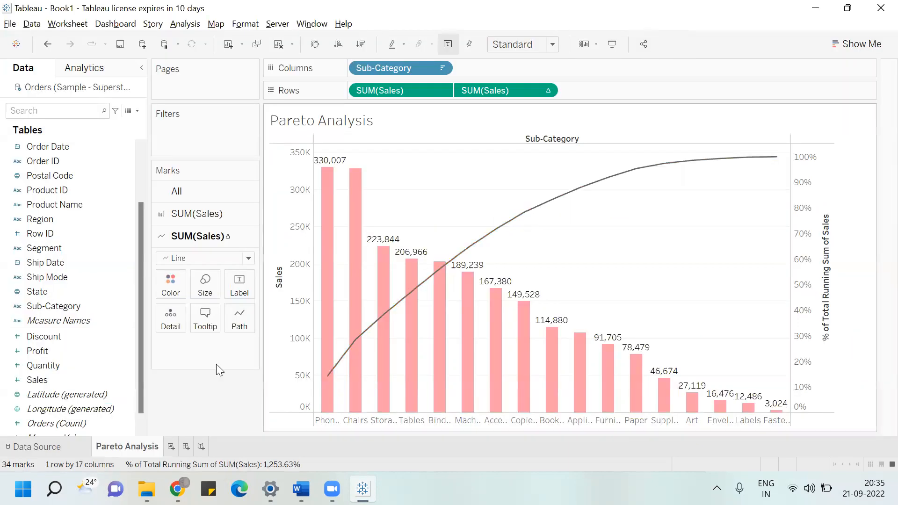
# Save the workbook as Book1 in Tableau Packaged Workbook (*.twbx) format in the Workbooks folder, replacing the existing file.
pyautogui.click(63, 444)
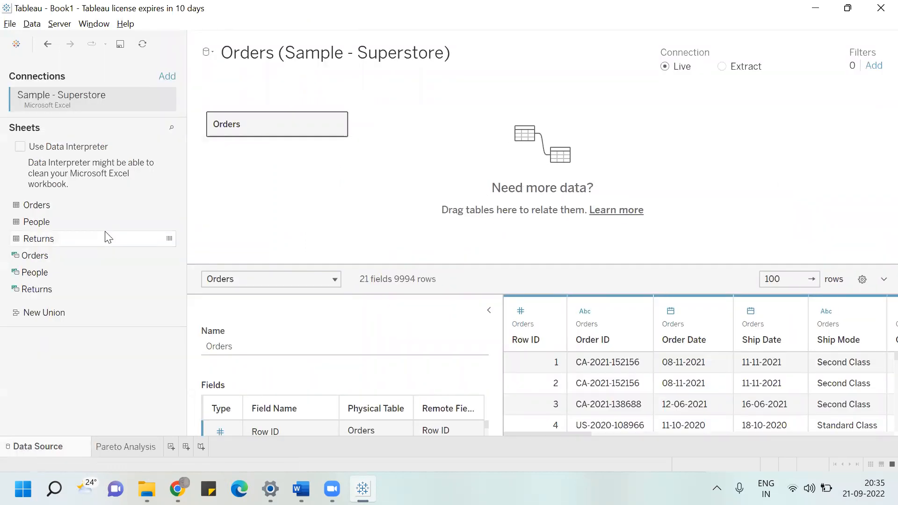
pyautogui.click(7, 27)
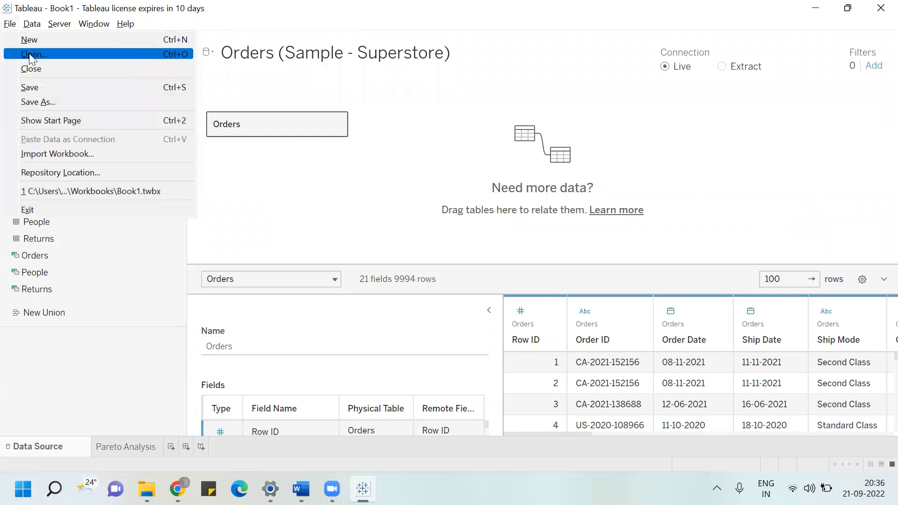
pyautogui.click(53, 101)
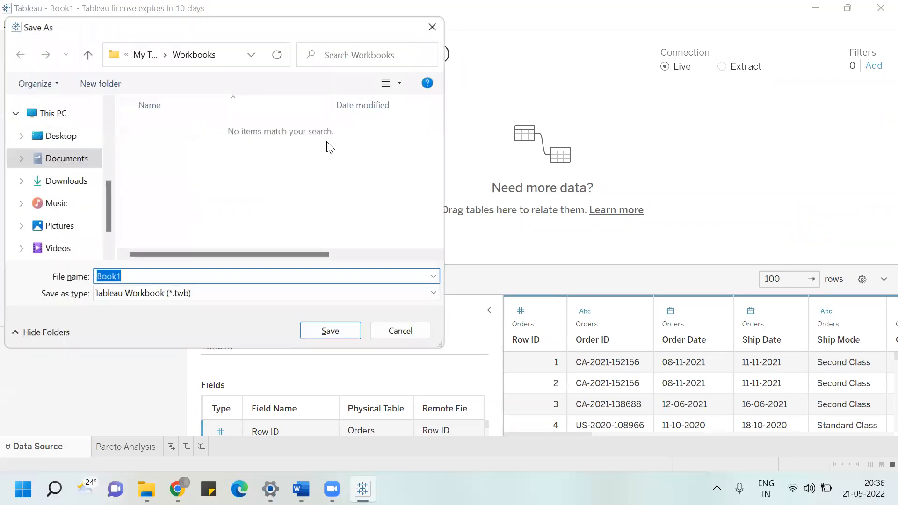
pyautogui.click(203, 289)
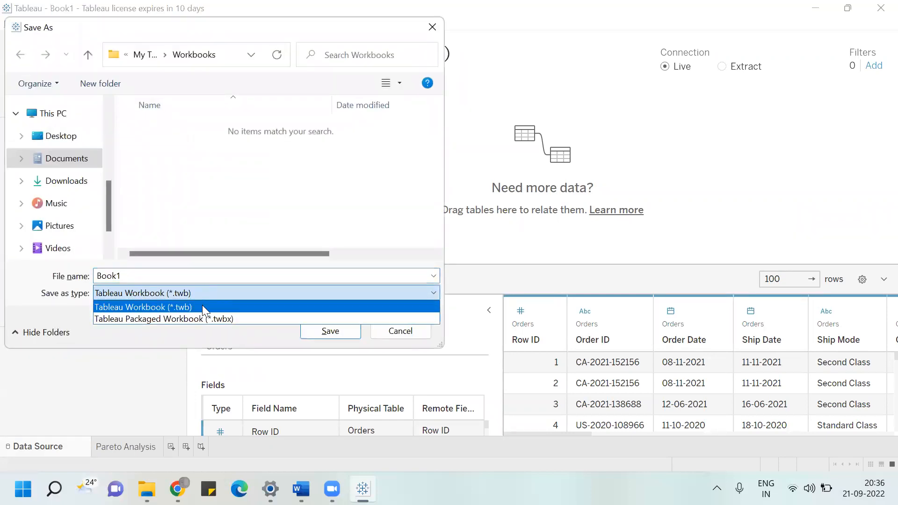
pyautogui.click(209, 316)
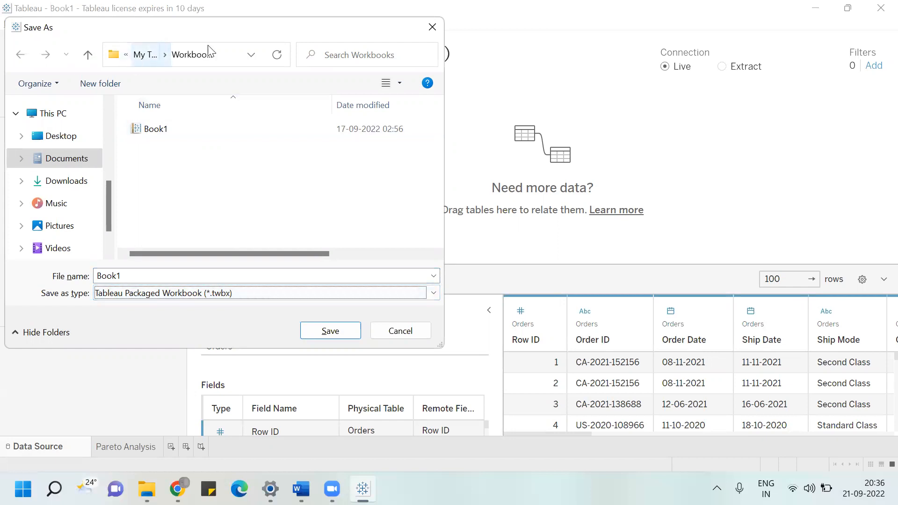
pyautogui.click(249, 56)
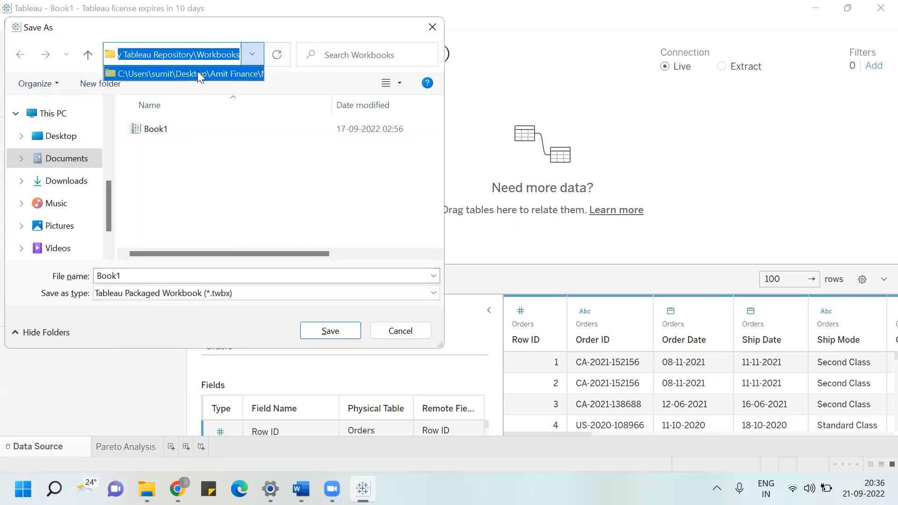
pyautogui.click(243, 180)
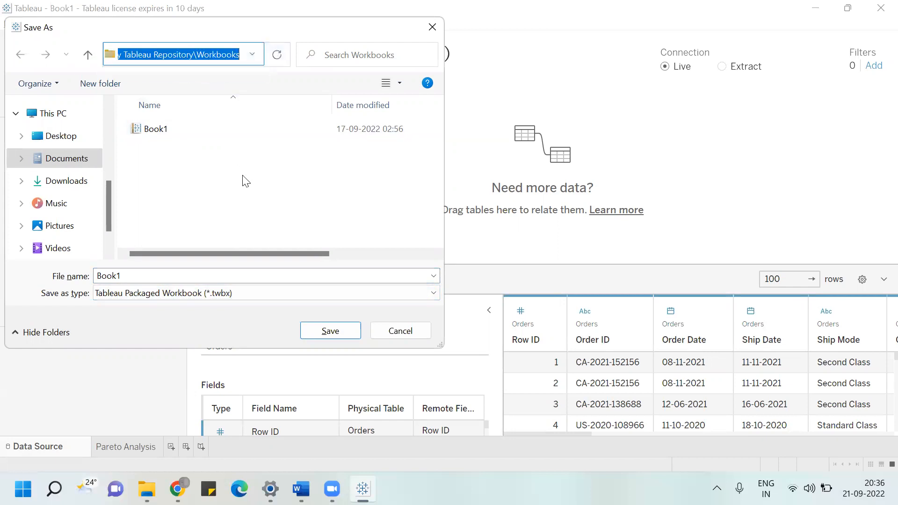
pyautogui.click(332, 331)
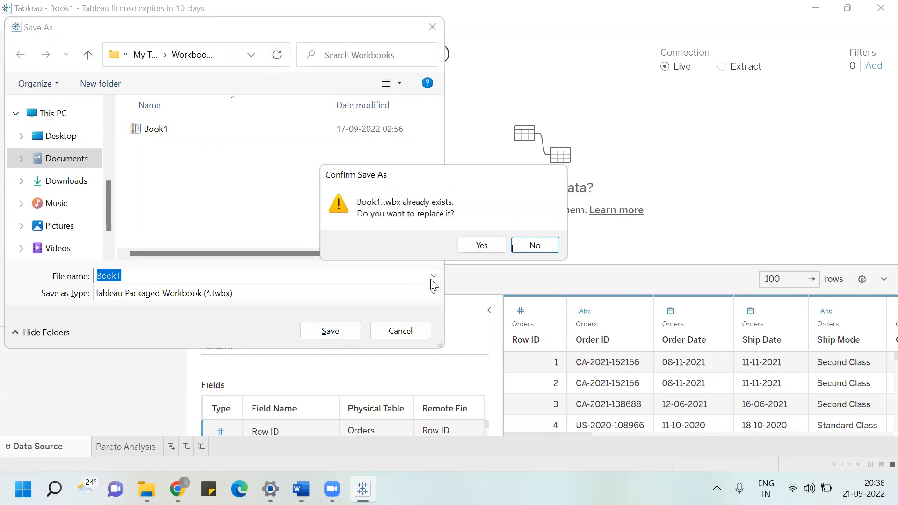
pyautogui.click(470, 247)
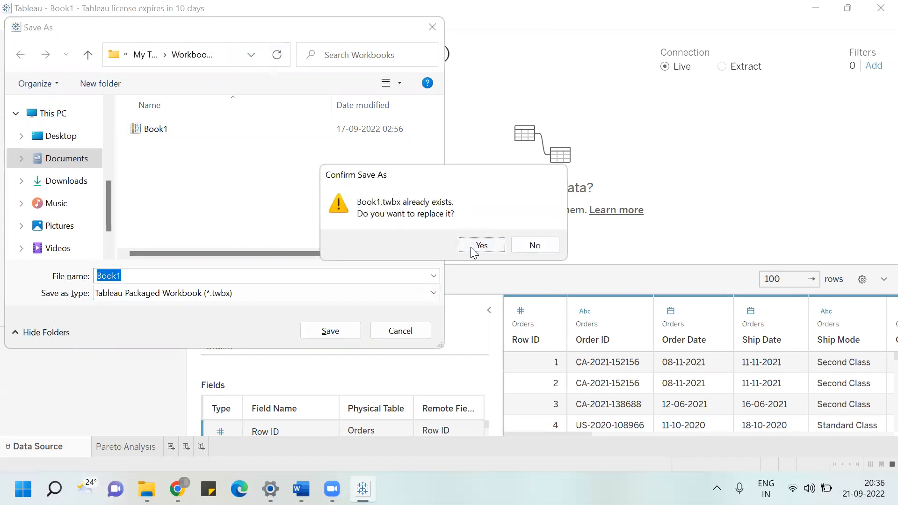
# Switch the Orders data source connection from Live to Extract and return to the Pareto Analysis sheet.
pyautogui.click(722, 66)
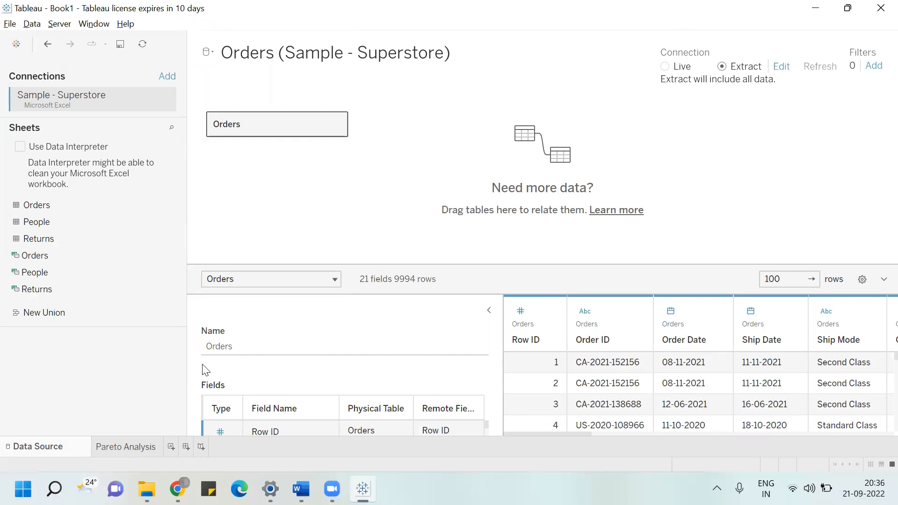
pyautogui.click(139, 446)
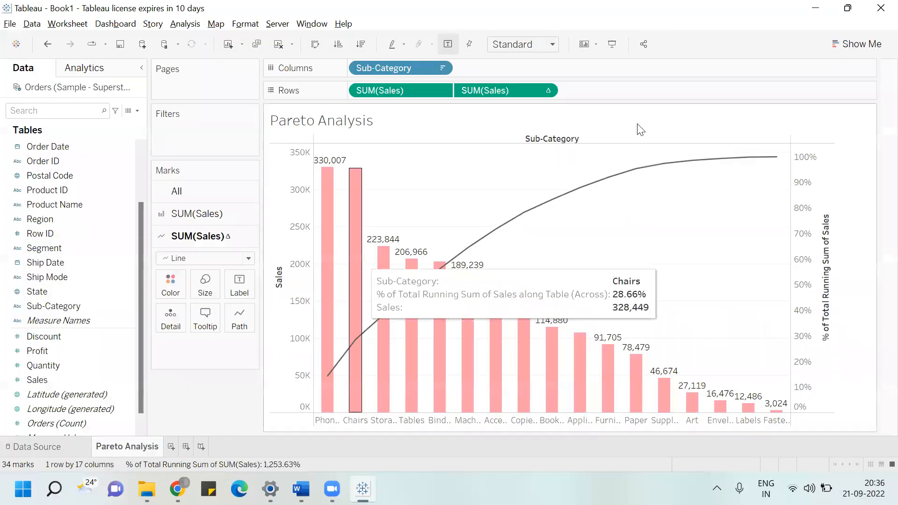
pyautogui.click(645, 43)
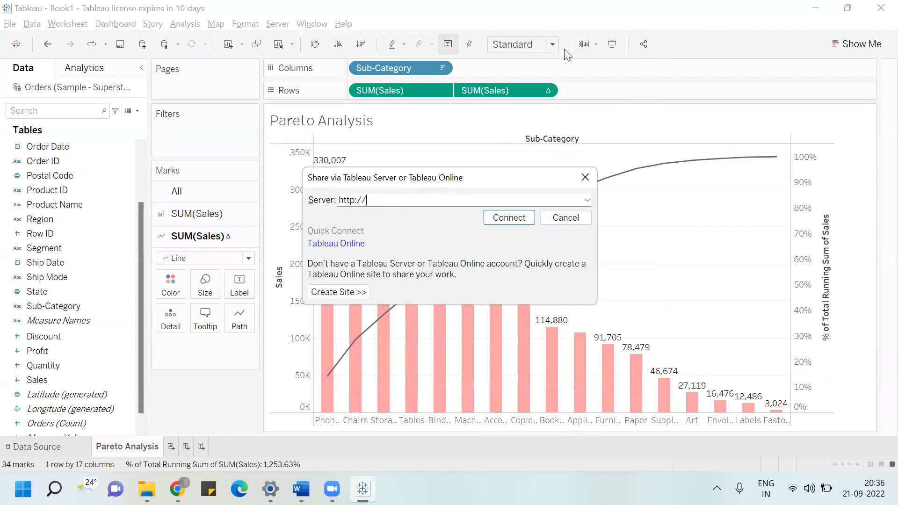
pyautogui.click(521, 98)
pyautogui.click(710, 52)
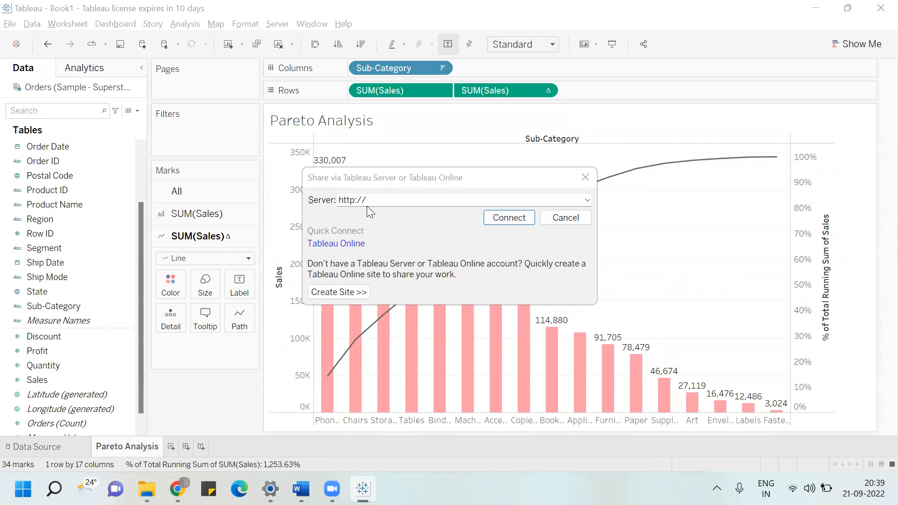
pyautogui.click(379, 203)
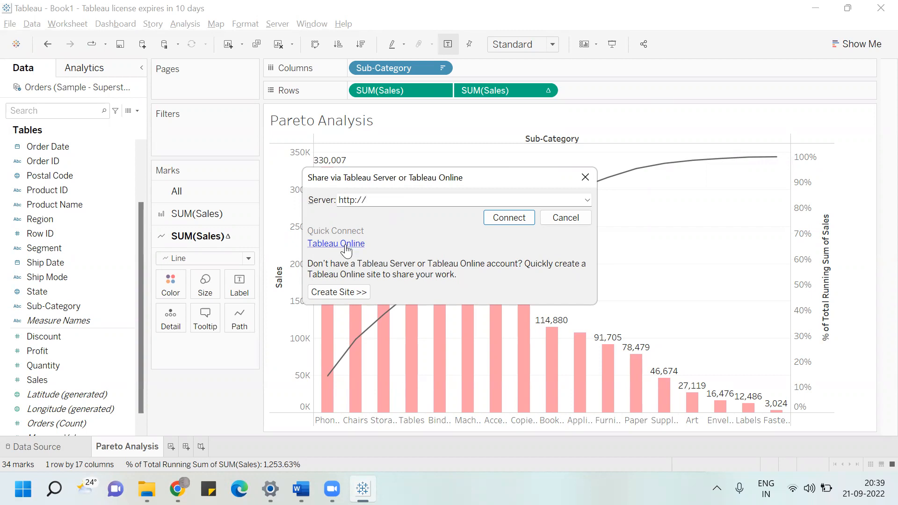
pyautogui.write('public.tableau.com/en-')
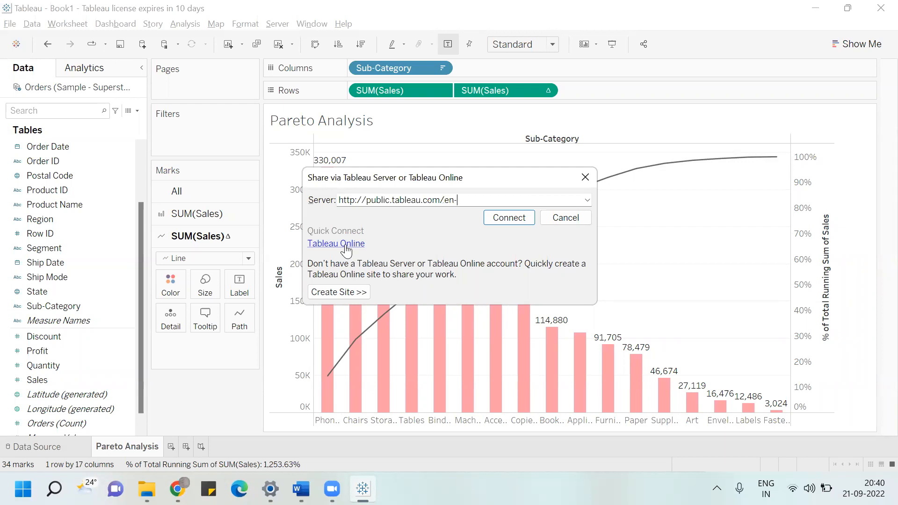
pyautogui.write('us/s/')
pyautogui.click(510, 220)
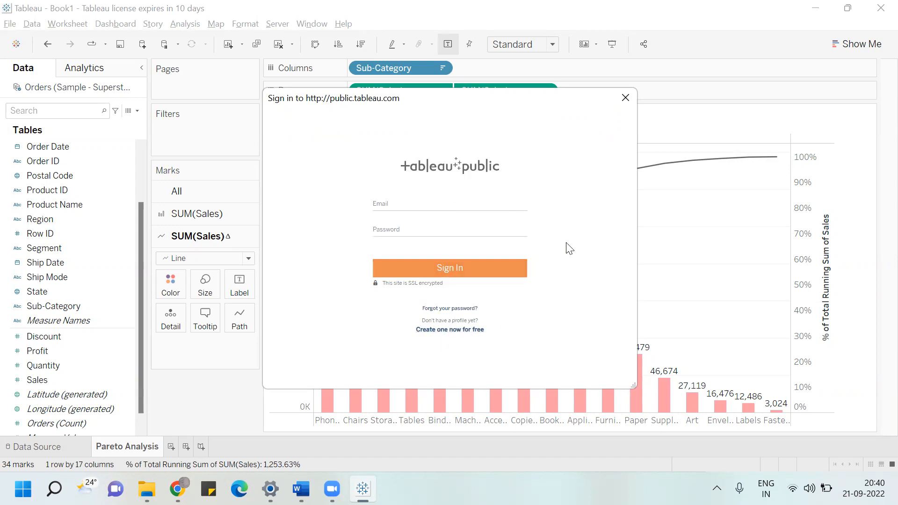
pyautogui.click(625, 98)
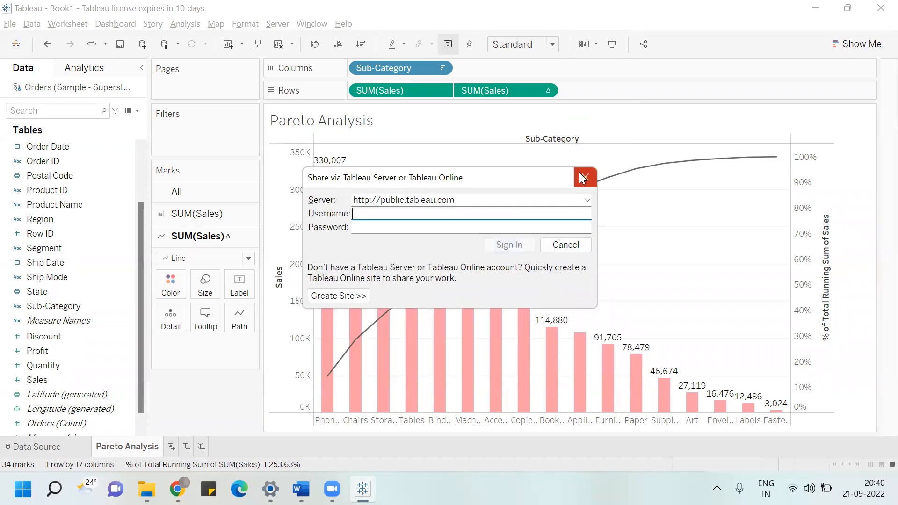
pyautogui.click(585, 178)
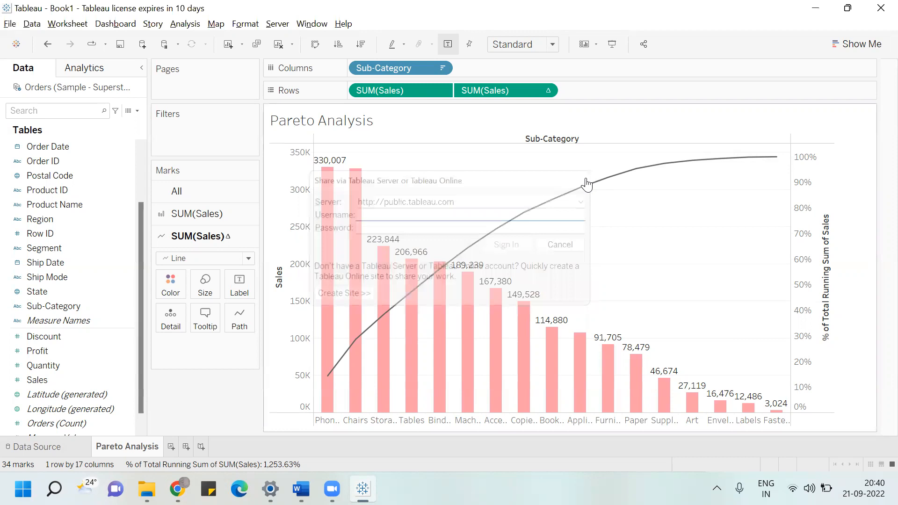